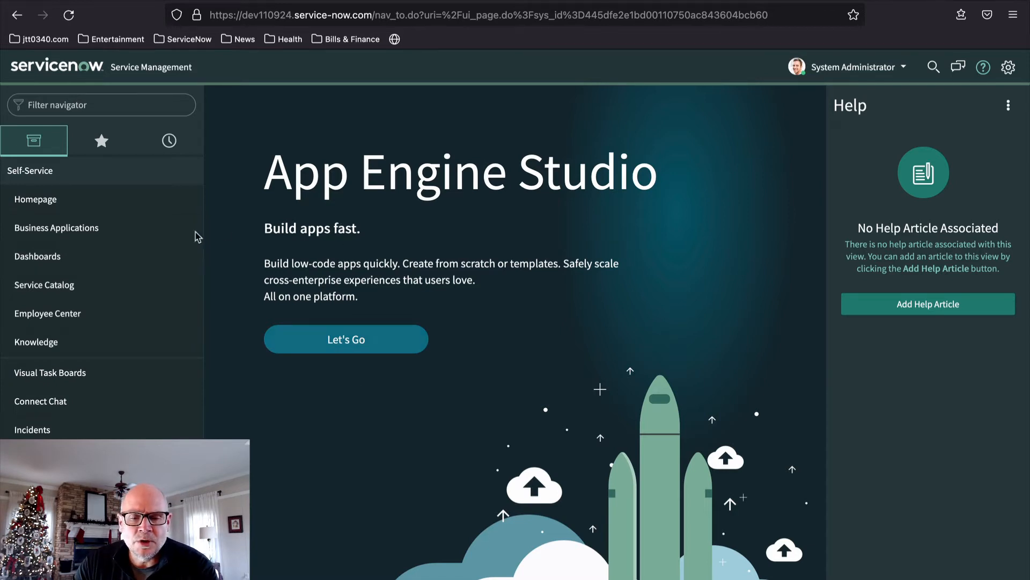
From the homepage, find the ITSM Guided Setup module by filtering the navigator for "Guided" and open it.
{"action": "left_click", "coordinate": [42, 207]}
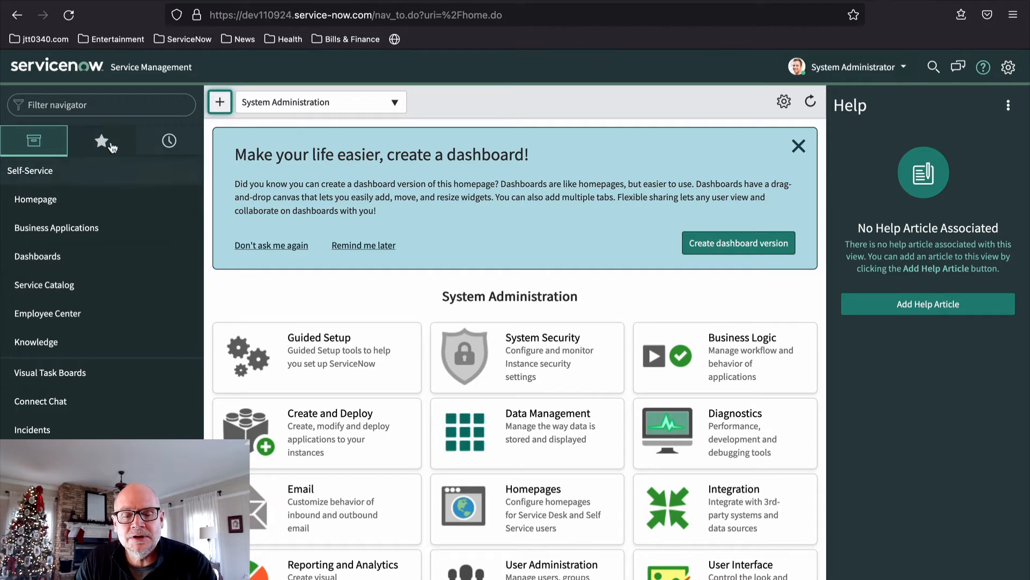
{"action": "left_click", "coordinate": [82, 109]}
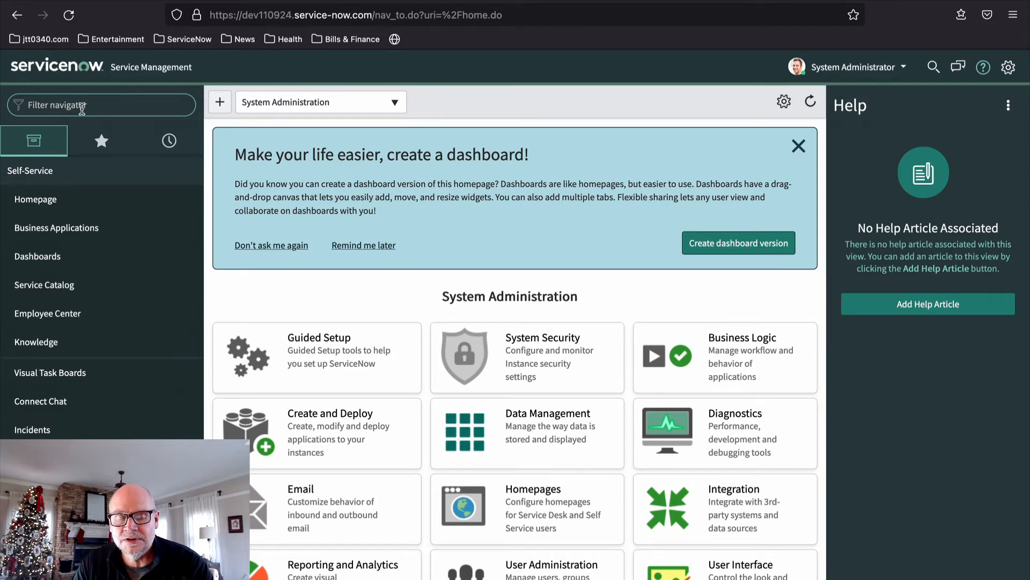
{"action": "type", "text": "Guided"}
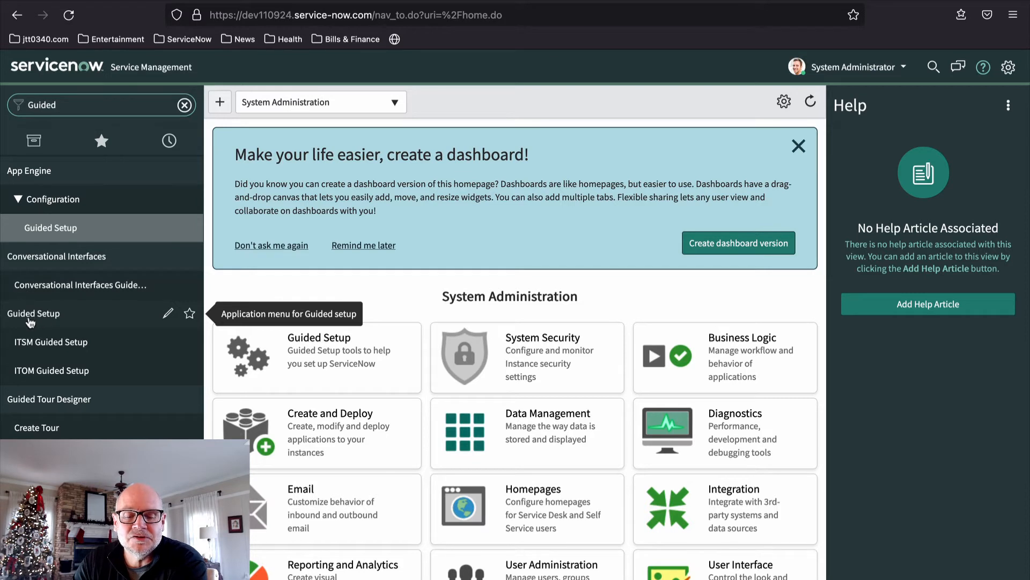
{"action": "left_click", "coordinate": [43, 347]}
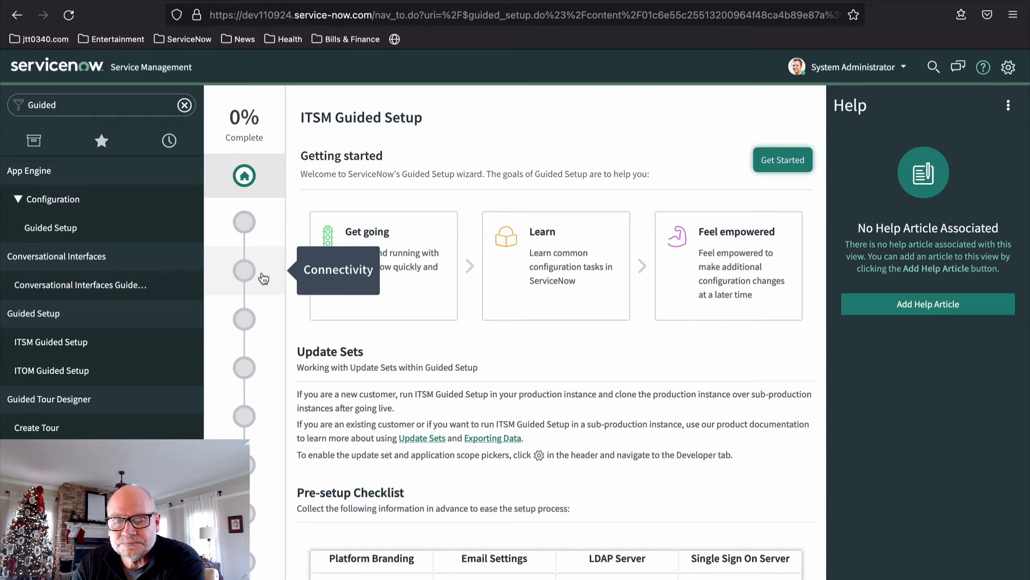
Start the ITSM Guided Setup from its introduction page and hide the help sidebar.
{"action": "scroll", "coordinate": [454, 413], "scroll_direction": "down", "scroll_amount": 1}
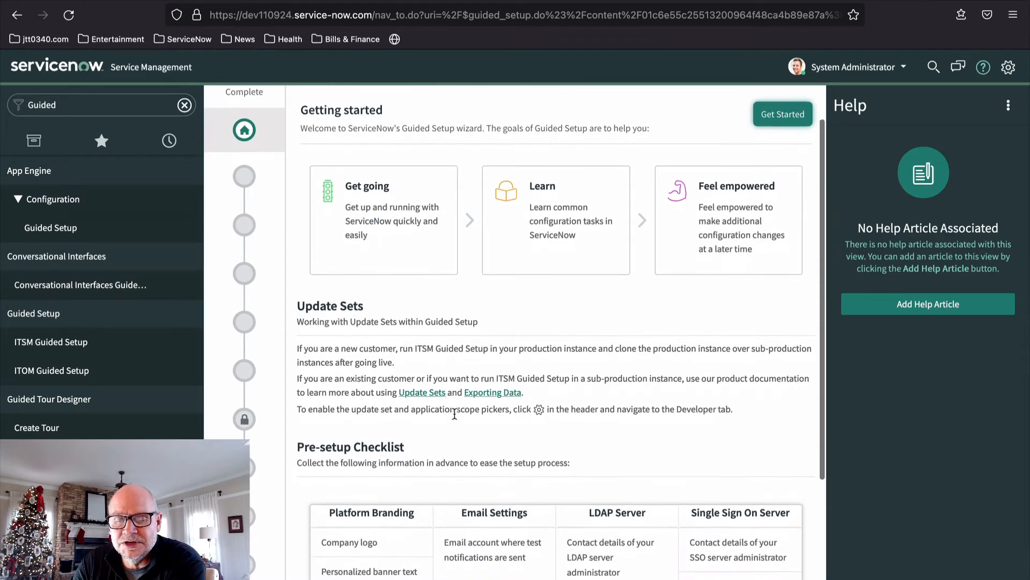
{"action": "scroll", "coordinate": [454, 413], "scroll_direction": "up", "scroll_amount": 1}
{"action": "scroll", "coordinate": [454, 413], "scroll_direction": "down", "scroll_amount": 1}
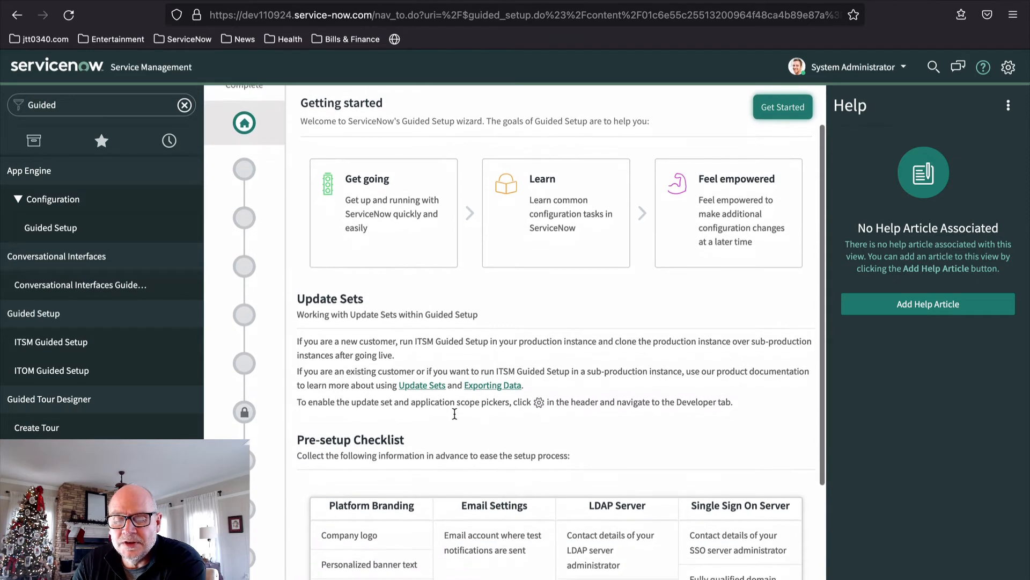
{"action": "scroll", "coordinate": [454, 413], "scroll_direction": "down", "scroll_amount": 1}
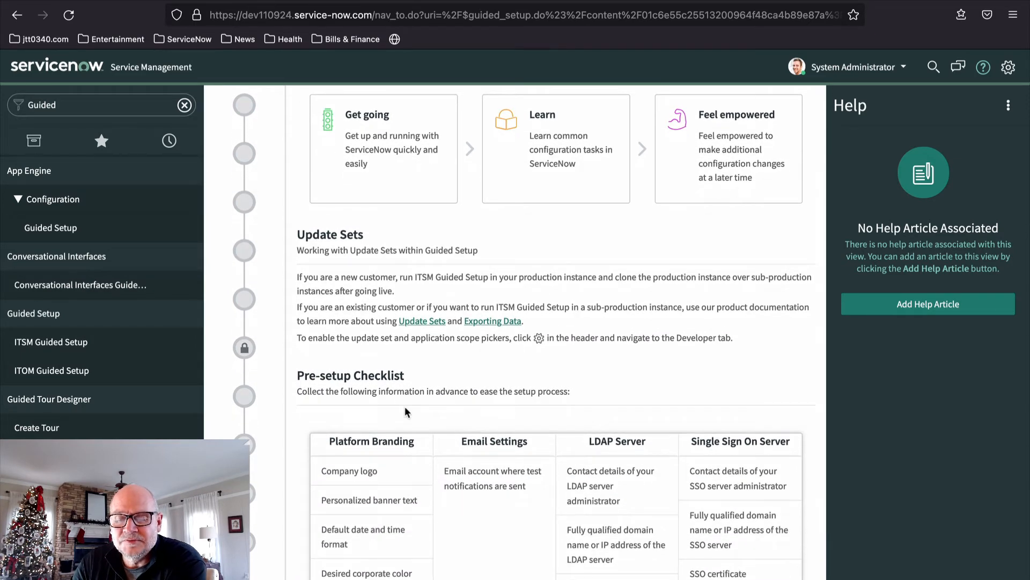
{"action": "scroll", "coordinate": [404, 407], "scroll_direction": "down", "scroll_amount": 1}
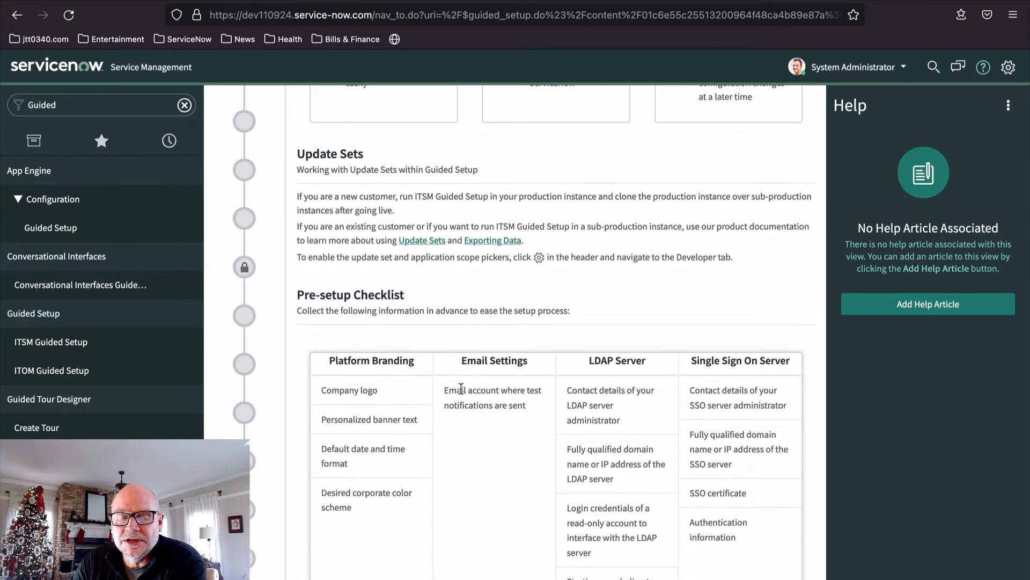
{"action": "scroll", "coordinate": [461, 388], "scroll_direction": "up", "scroll_amount": 3}
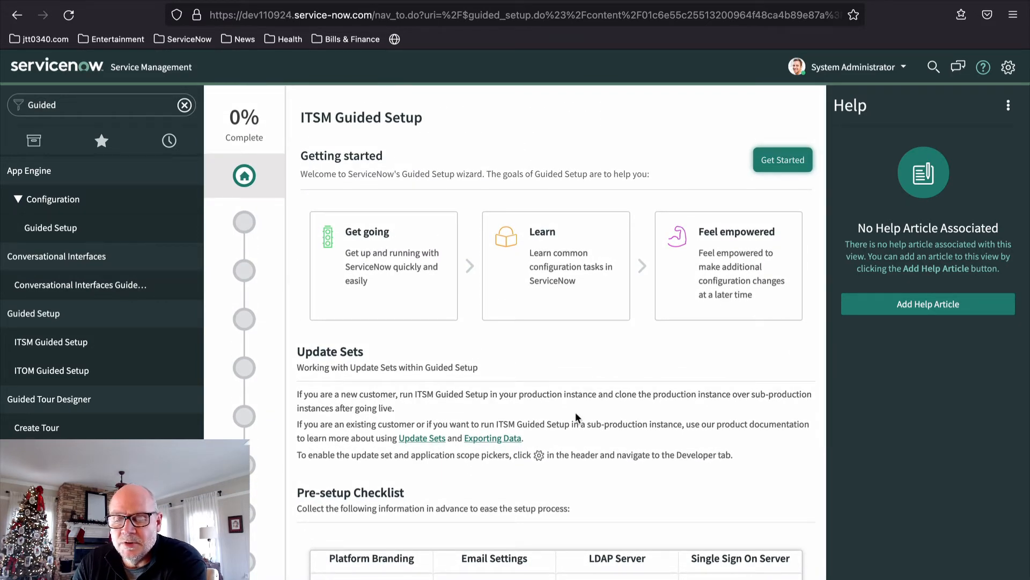
{"action": "left_click", "coordinate": [781, 164]}
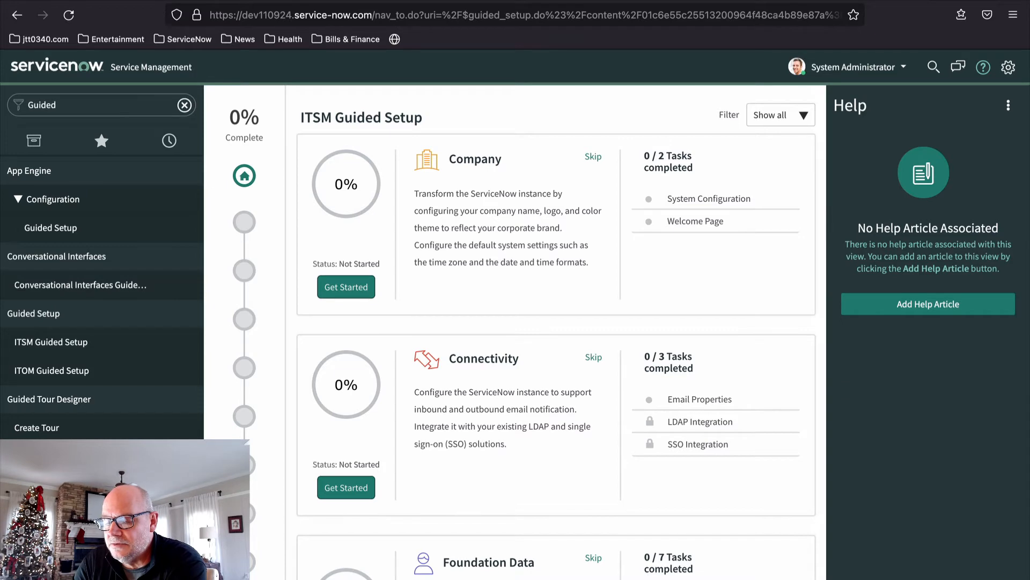
{"action": "left_click", "coordinate": [983, 67]}
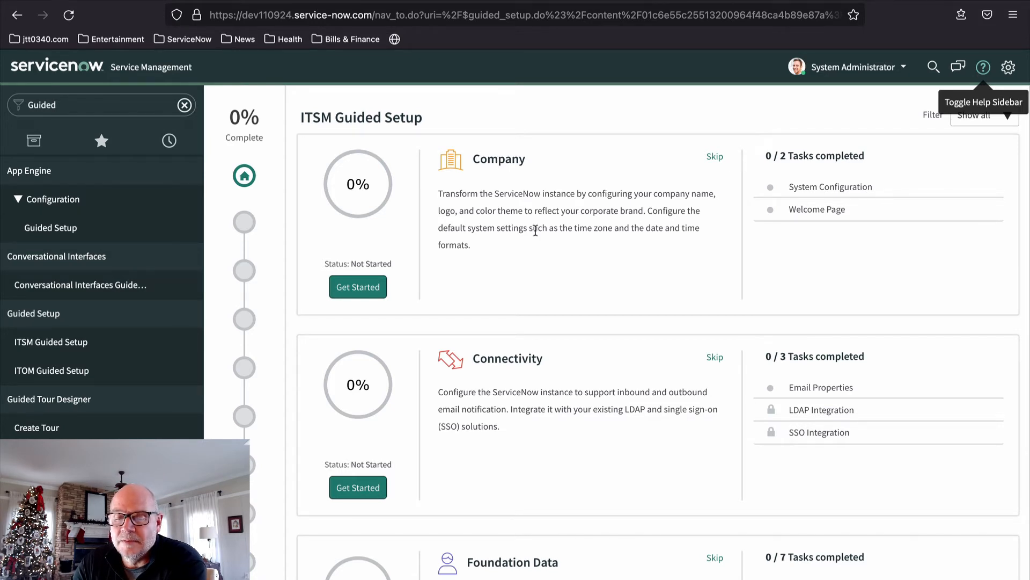
Examine the ITSM Guided Setup categories and their tasks, from Company through Go Live.
{"action": "scroll", "coordinate": [535, 234], "scroll_direction": "down", "scroll_amount": 2}
{"action": "scroll", "coordinate": [536, 234], "scroll_direction": "down", "scroll_amount": 2}
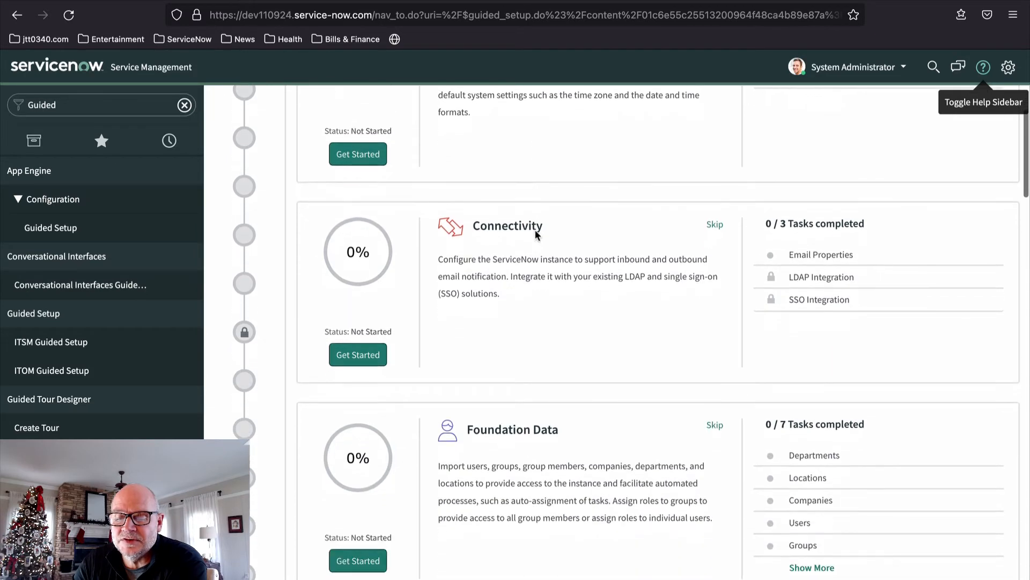
{"action": "scroll", "coordinate": [536, 235], "scroll_direction": "down", "scroll_amount": 4}
{"action": "scroll", "coordinate": [536, 234], "scroll_direction": "down", "scroll_amount": 5}
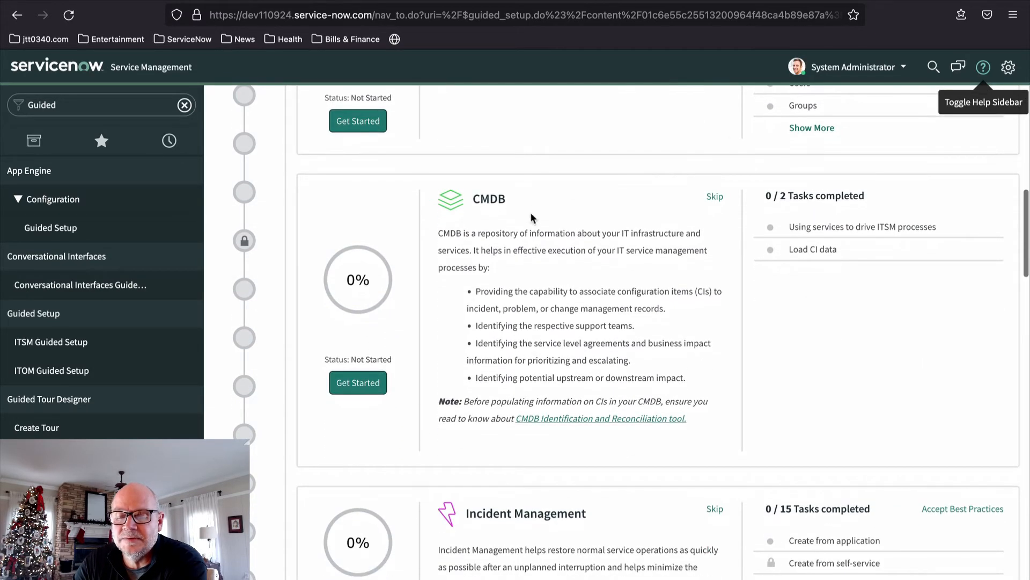
{"action": "scroll", "coordinate": [535, 230], "scroll_direction": "down", "scroll_amount": 6}
{"action": "scroll", "coordinate": [531, 213], "scroll_direction": "down", "scroll_amount": 7}
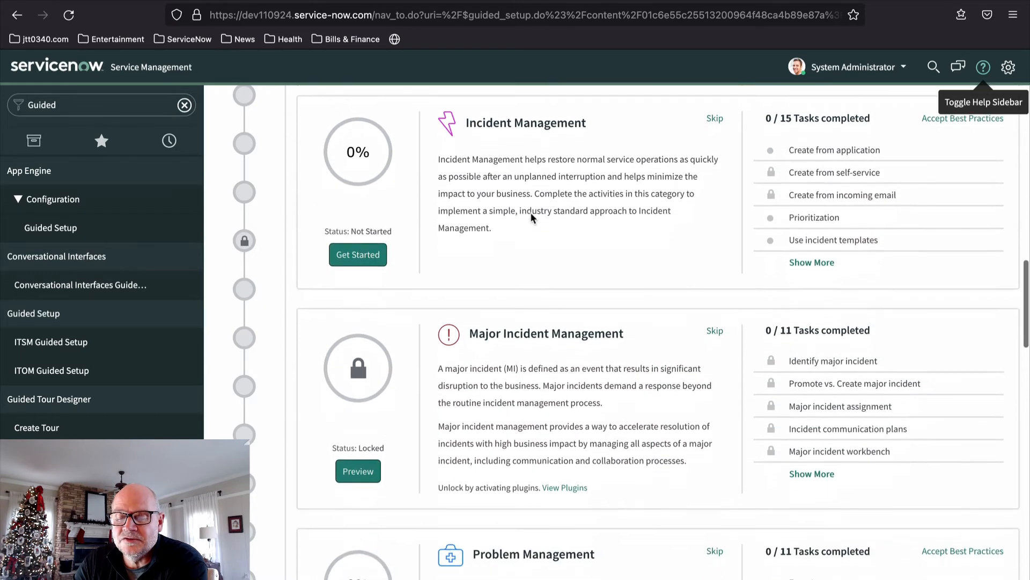
{"action": "scroll", "coordinate": [531, 217], "scroll_direction": "down", "scroll_amount": 8}
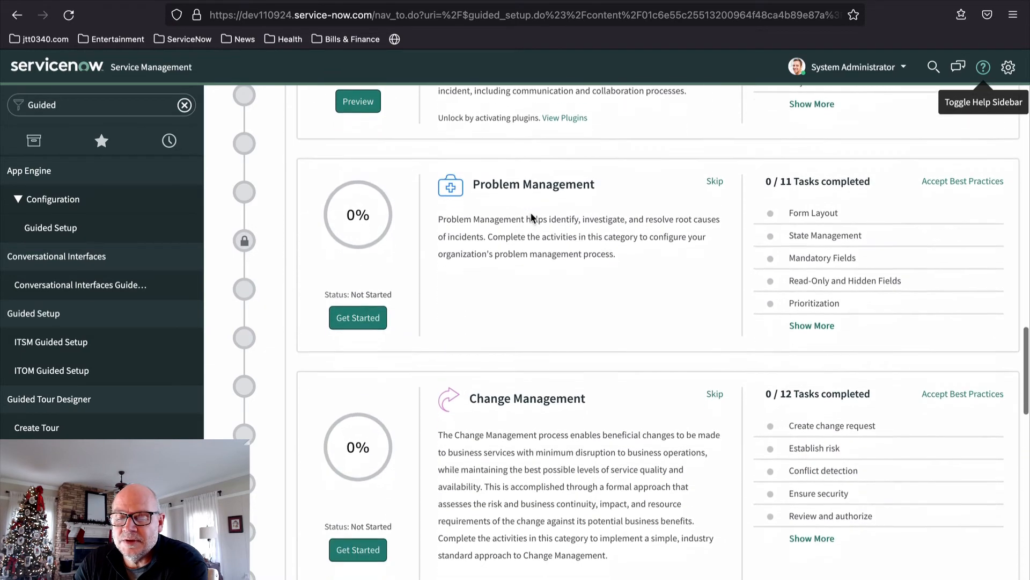
{"action": "scroll", "coordinate": [530, 212], "scroll_direction": "down", "scroll_amount": 8}
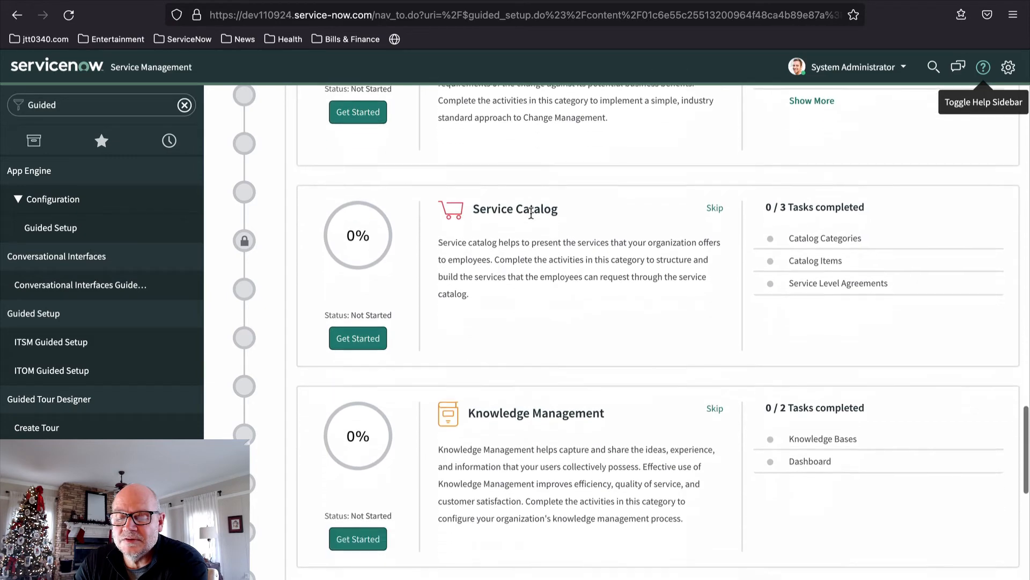
{"action": "scroll", "coordinate": [532, 214], "scroll_direction": "down", "scroll_amount": 4}
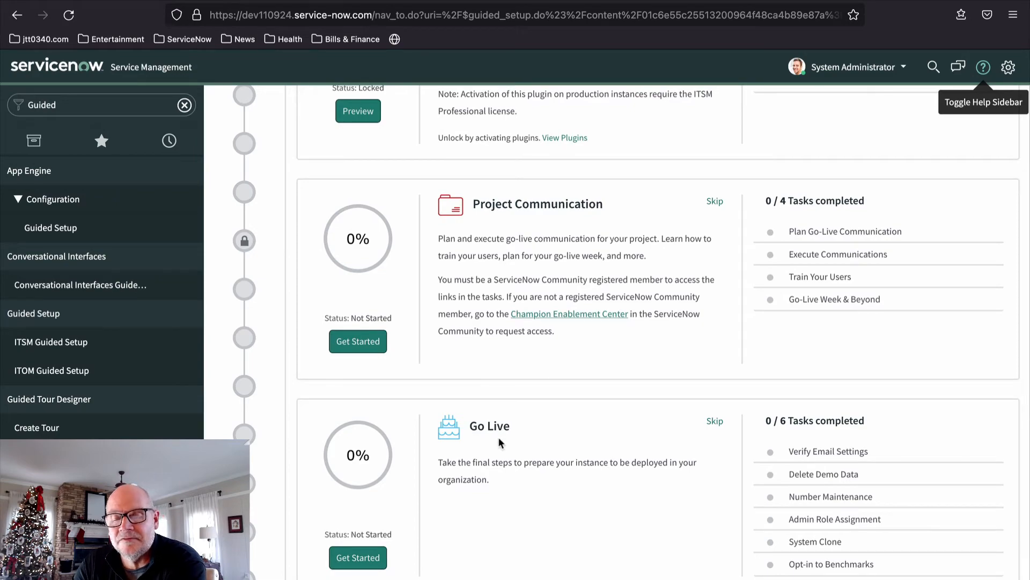
{"action": "scroll", "coordinate": [534, 445], "scroll_direction": "up", "scroll_amount": 7}
{"action": "scroll", "coordinate": [534, 440], "scroll_direction": "up", "scroll_amount": 20}
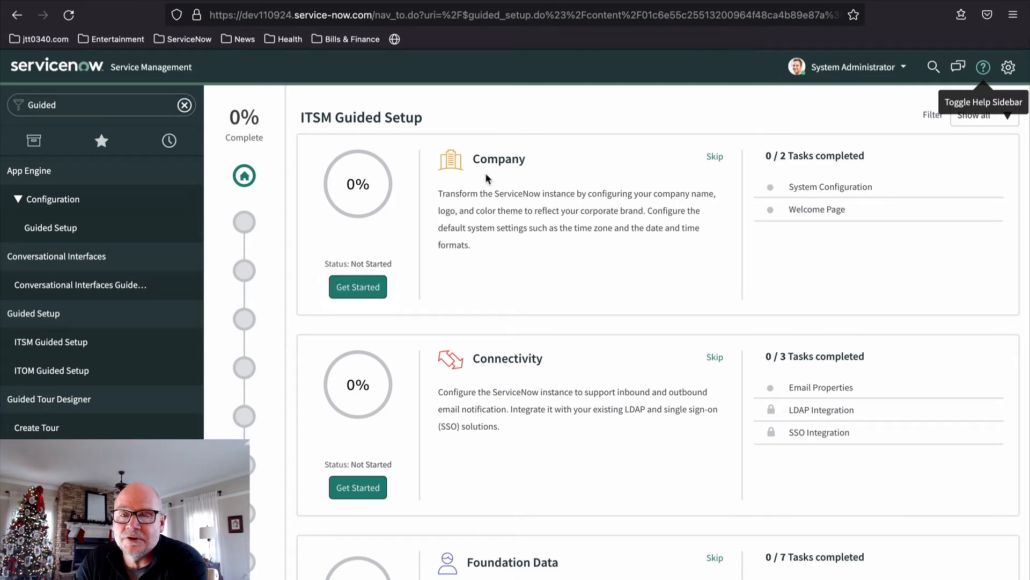
Open the Company category and start configuring its System Configuration task.
{"action": "left_click", "coordinate": [358, 287]}
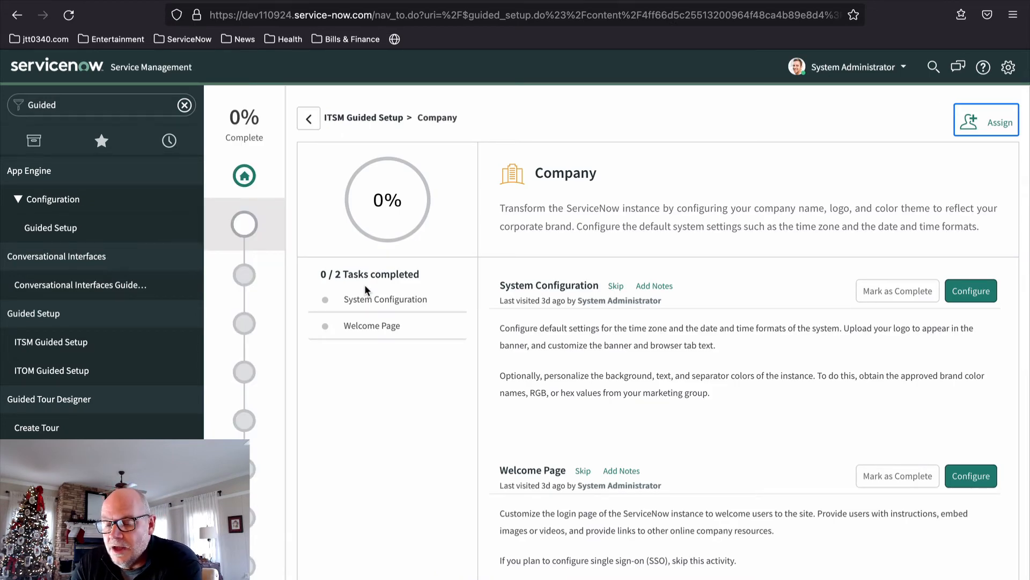
{"action": "scroll", "coordinate": [622, 351], "scroll_direction": "down", "scroll_amount": 2}
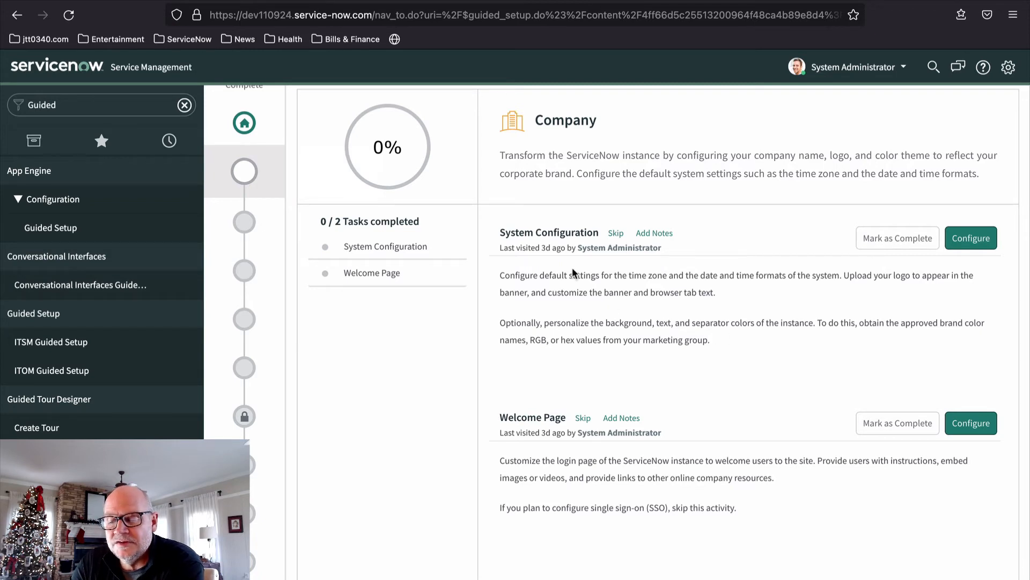
{"action": "left_click", "coordinate": [970, 239]}
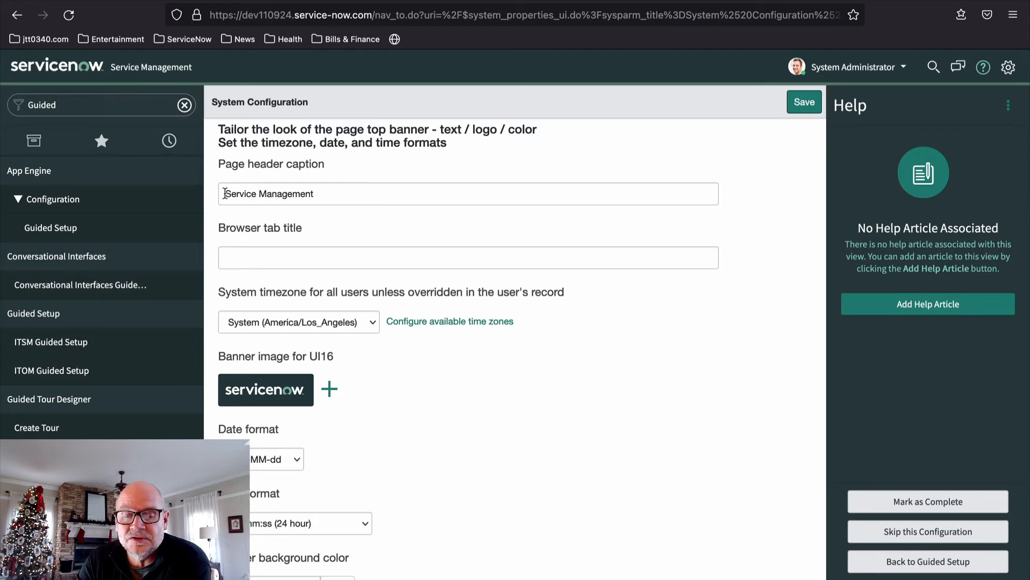
Set the page header caption to "My Personal Developer Instance".
{"action": "triple_click", "coordinate": [320, 192]}
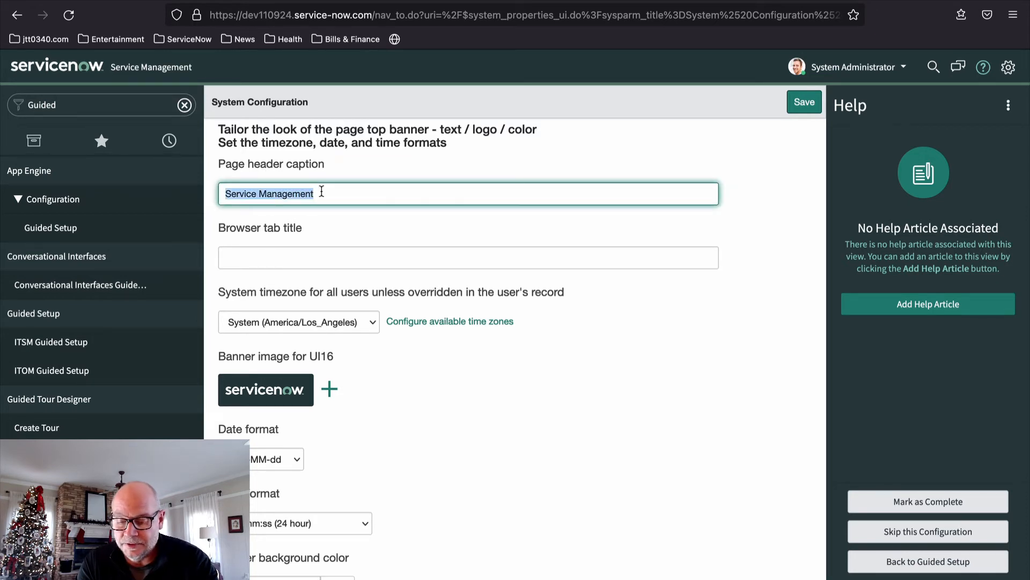
{"action": "type", "text": "My Per"}
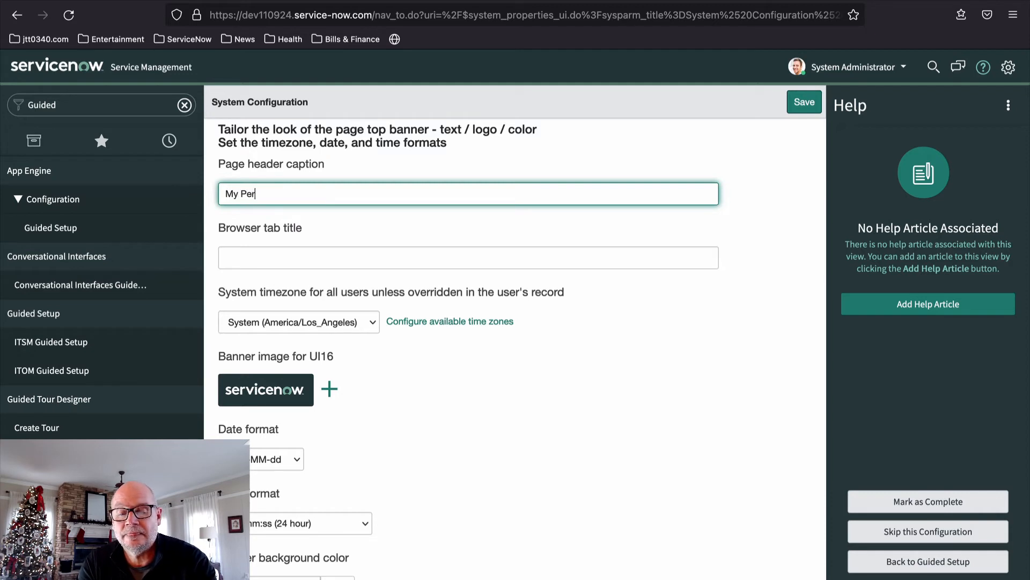
{"action": "type", "text": "sonal Develope"}
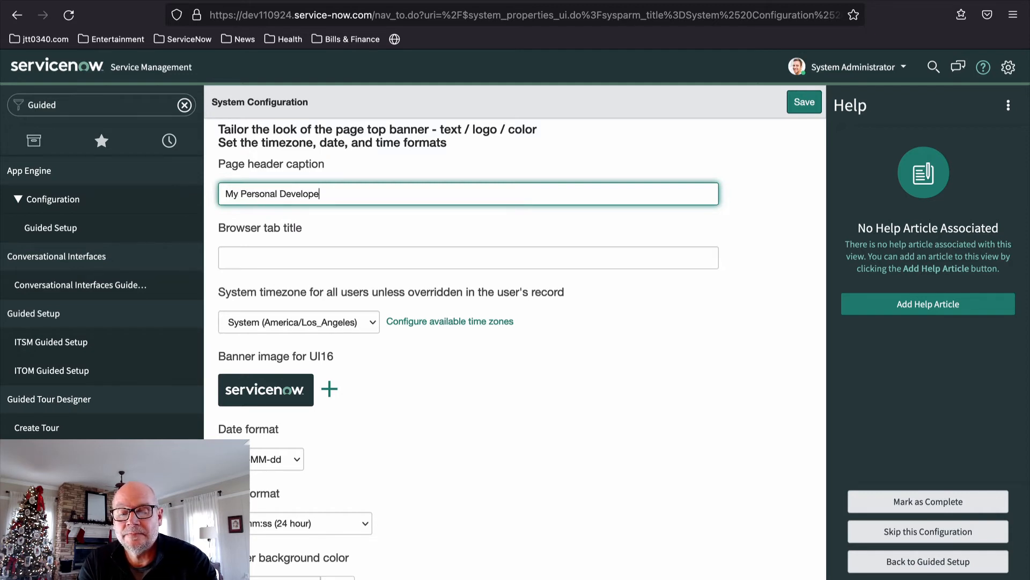
{"action": "type", "text": "r Instance"}
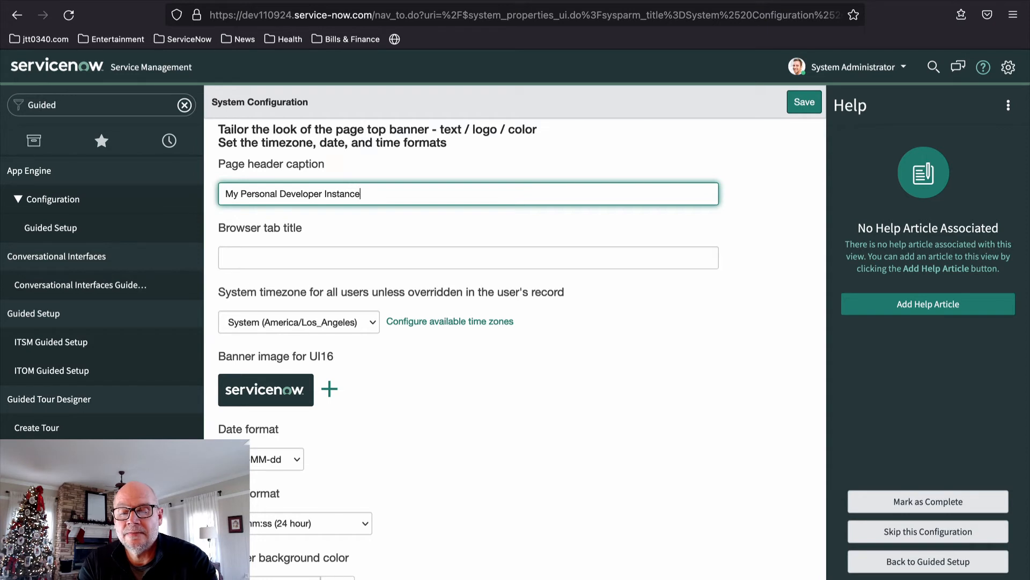
{"action": "left_click", "coordinate": [284, 259]}
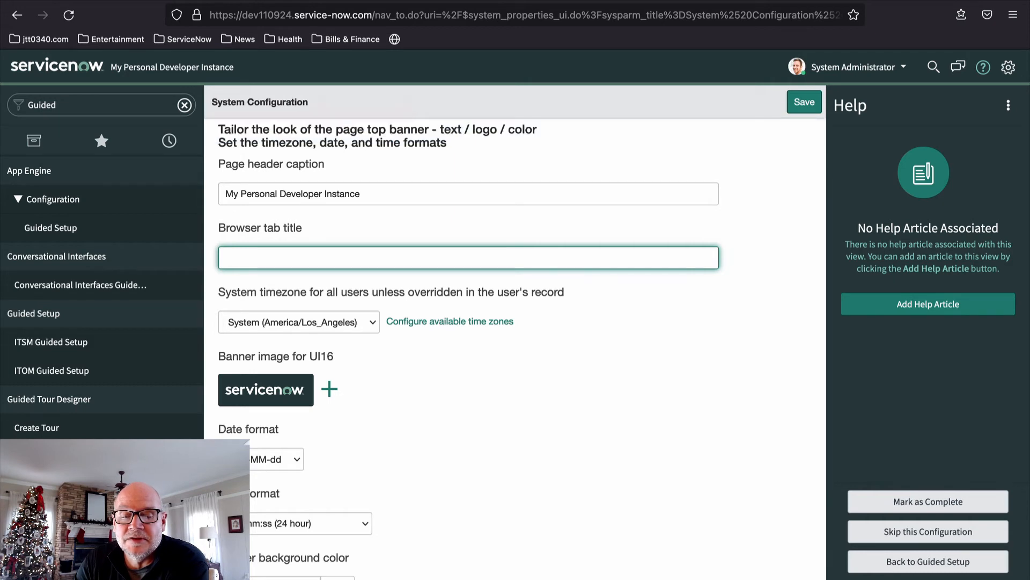
Copy the page header caption "My Personal Developer Instance" into the browser tab title.
{"action": "left_click", "coordinate": [227, 193]}
{"action": "left_click_drag", "start_coordinate": [228, 193], "coordinate": [357, 195]}
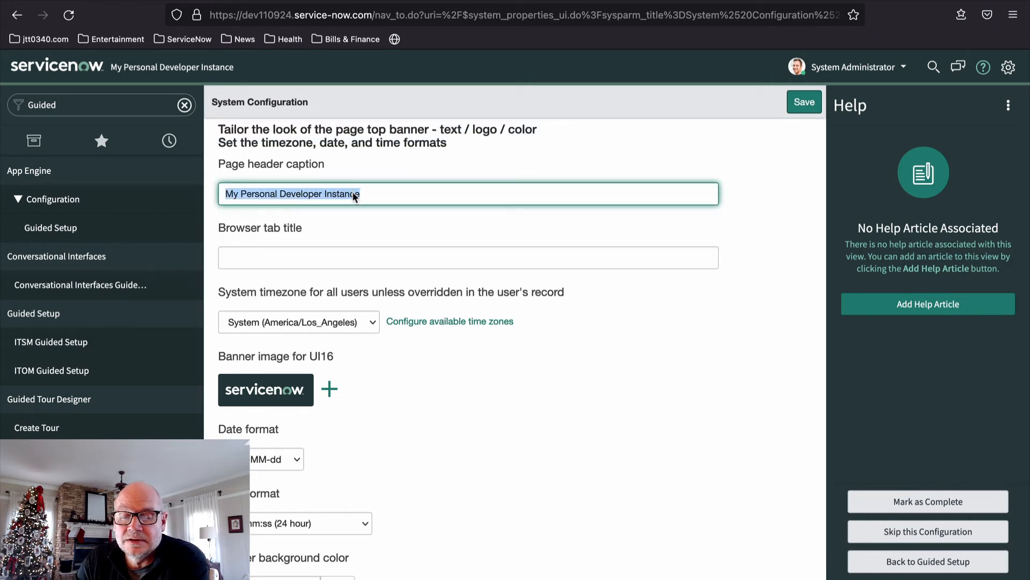
{"action": "right_click", "coordinate": [357, 194]}
{"action": "left_click", "coordinate": [376, 256]}
{"action": "left_click", "coordinate": [292, 252]}
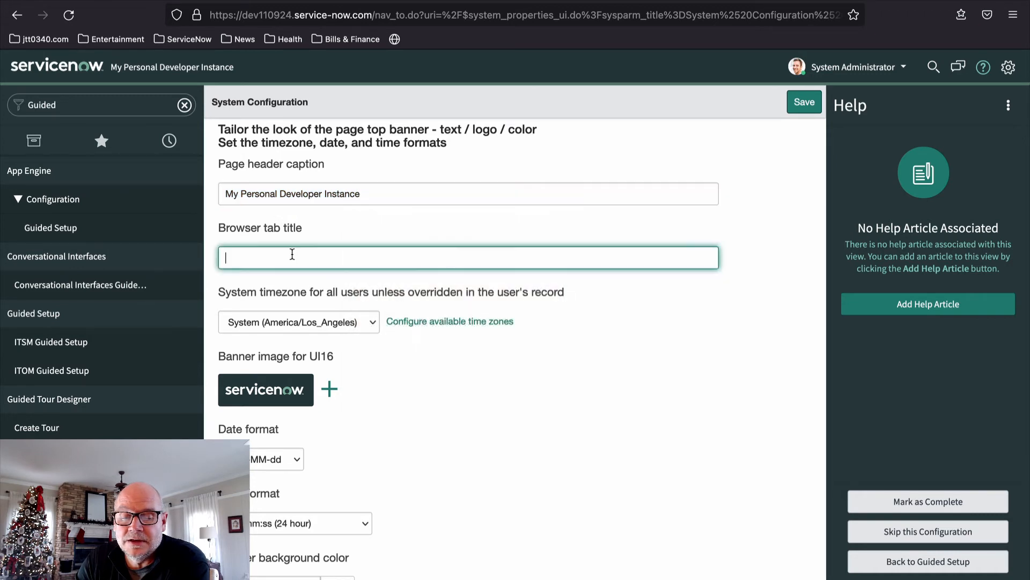
{"action": "right_click", "coordinate": [291, 253]}
{"action": "left_click", "coordinate": [326, 334]}
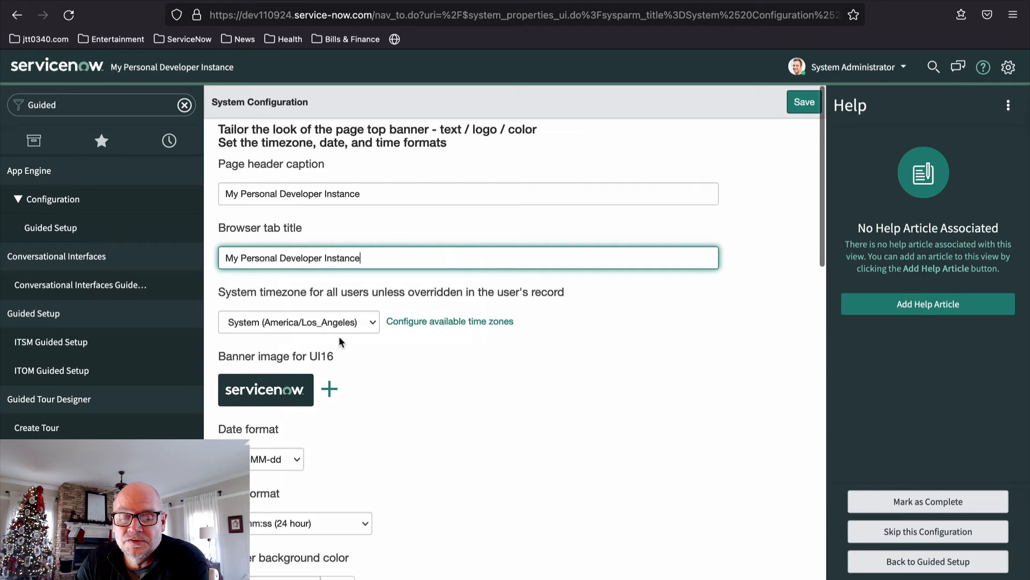
Examine the System Configuration settings for time zone, banner image, date and time formats, interface colors and base theme.
{"action": "scroll", "coordinate": [456, 400], "scroll_direction": "down", "scroll_amount": 3}
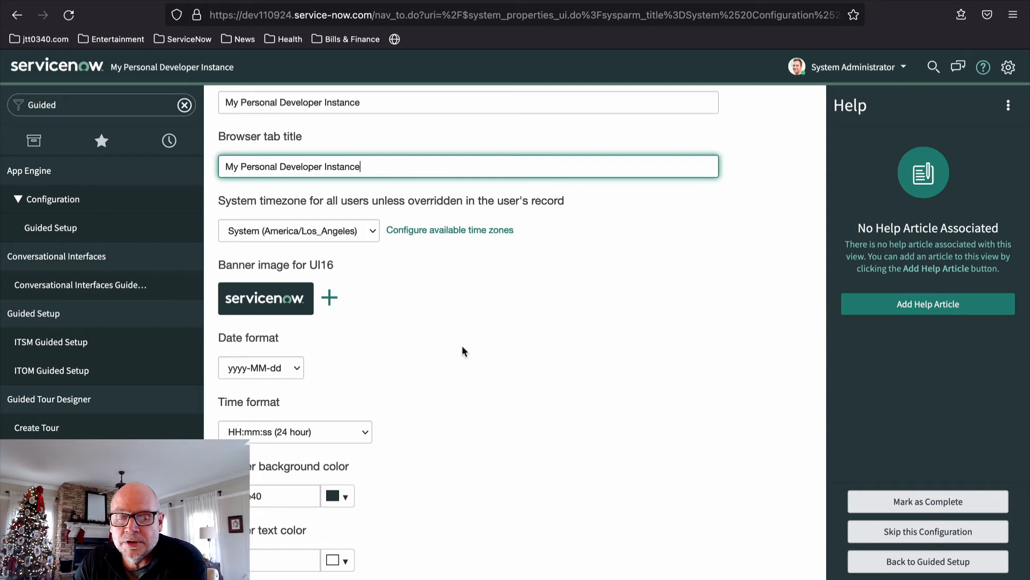
{"action": "scroll", "coordinate": [464, 349], "scroll_direction": "down", "scroll_amount": 3}
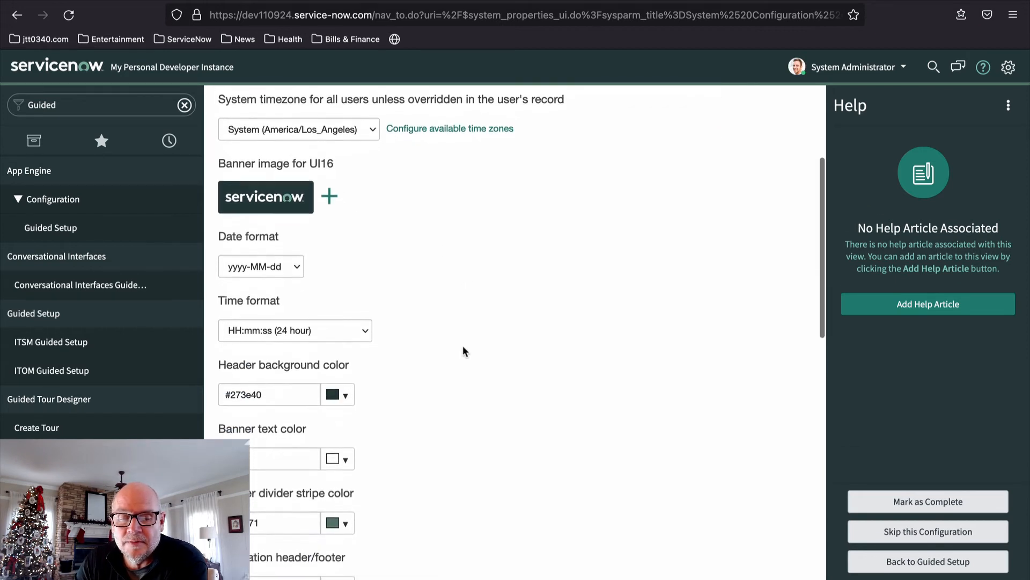
{"action": "scroll", "coordinate": [463, 347], "scroll_direction": "down", "scroll_amount": 1}
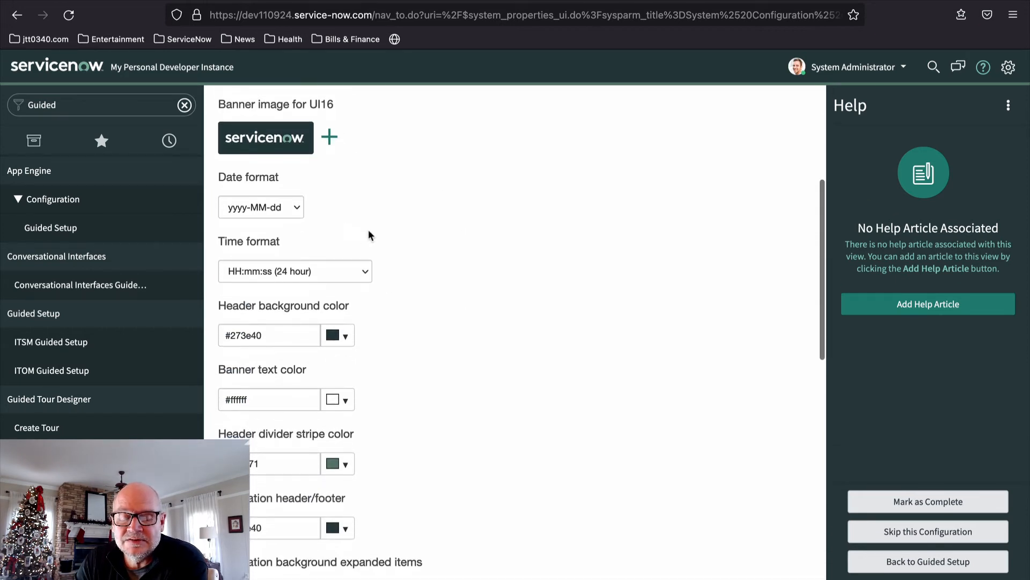
{"action": "scroll", "coordinate": [440, 293], "scroll_direction": "down", "scroll_amount": 2}
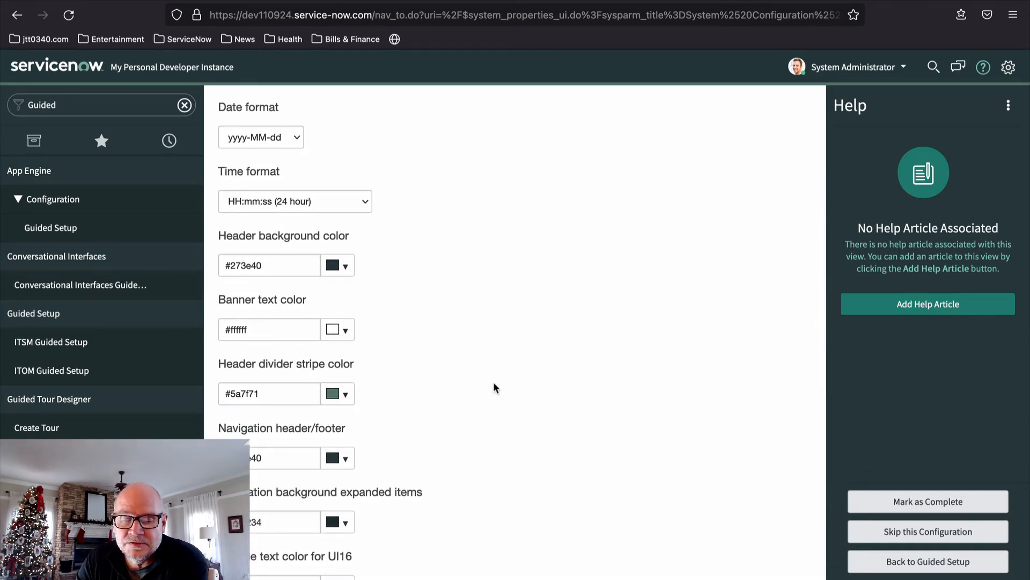
{"action": "scroll", "coordinate": [494, 387], "scroll_direction": "down", "scroll_amount": 1}
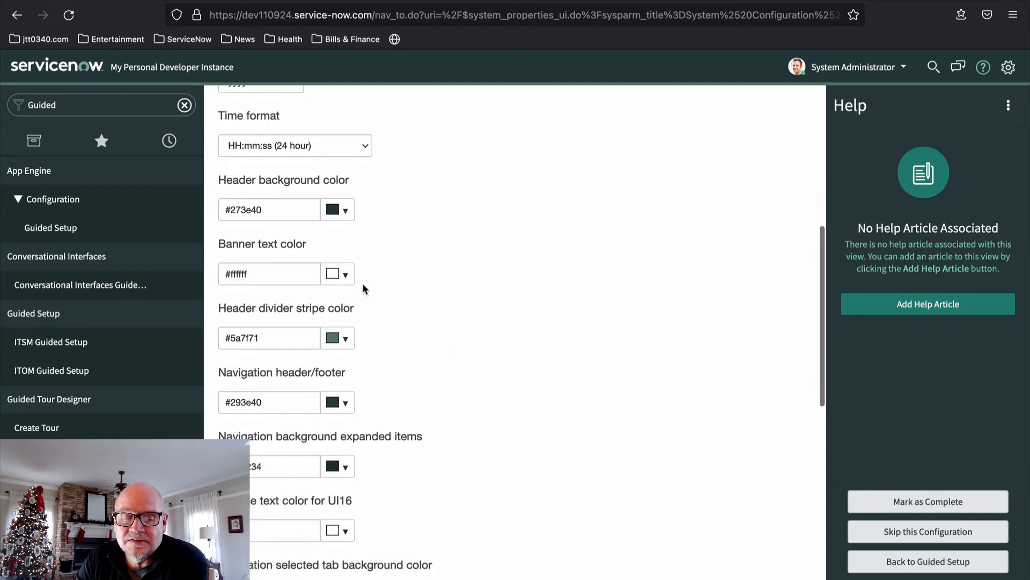
{"action": "scroll", "coordinate": [454, 338], "scroll_direction": "down", "scroll_amount": 4}
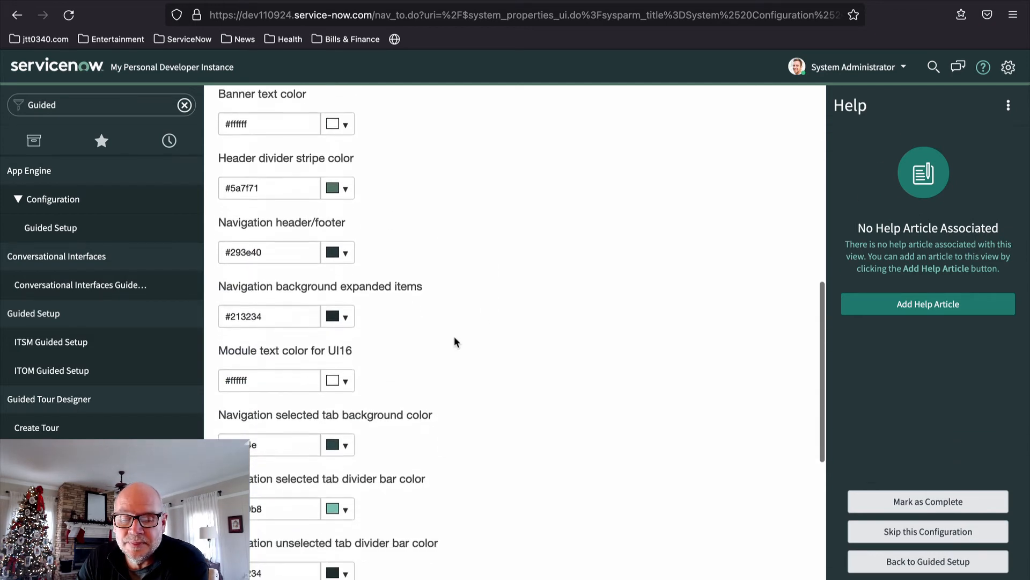
{"action": "scroll", "coordinate": [454, 339], "scroll_direction": "down", "scroll_amount": 5}
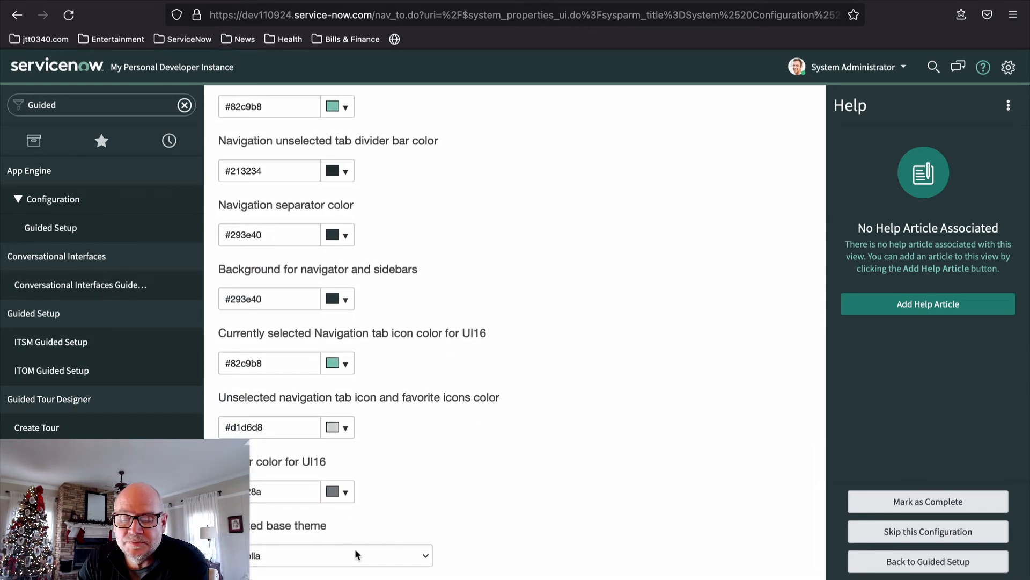
{"action": "left_click", "coordinate": [427, 555]}
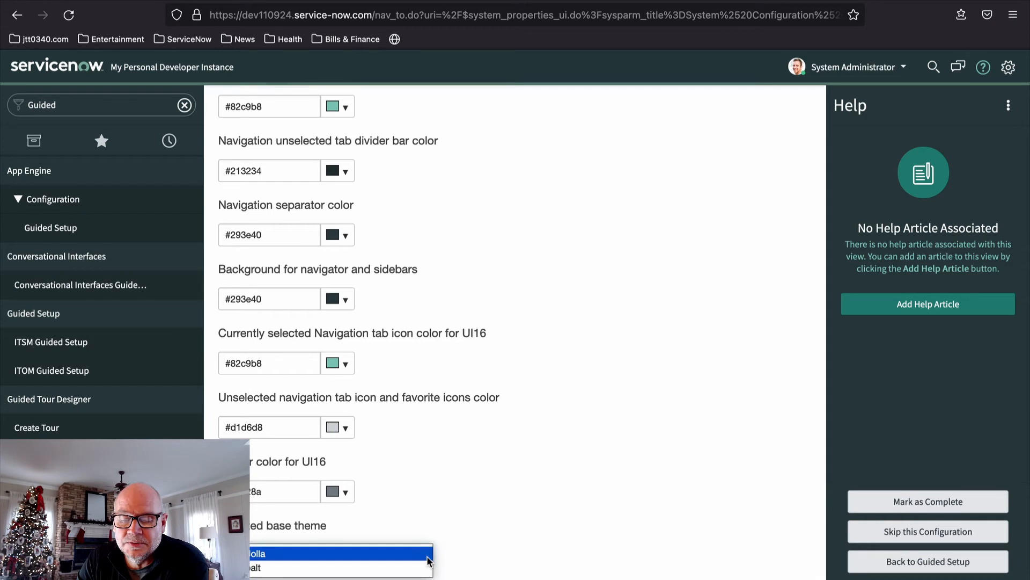
{"action": "left_click", "coordinate": [488, 499]}
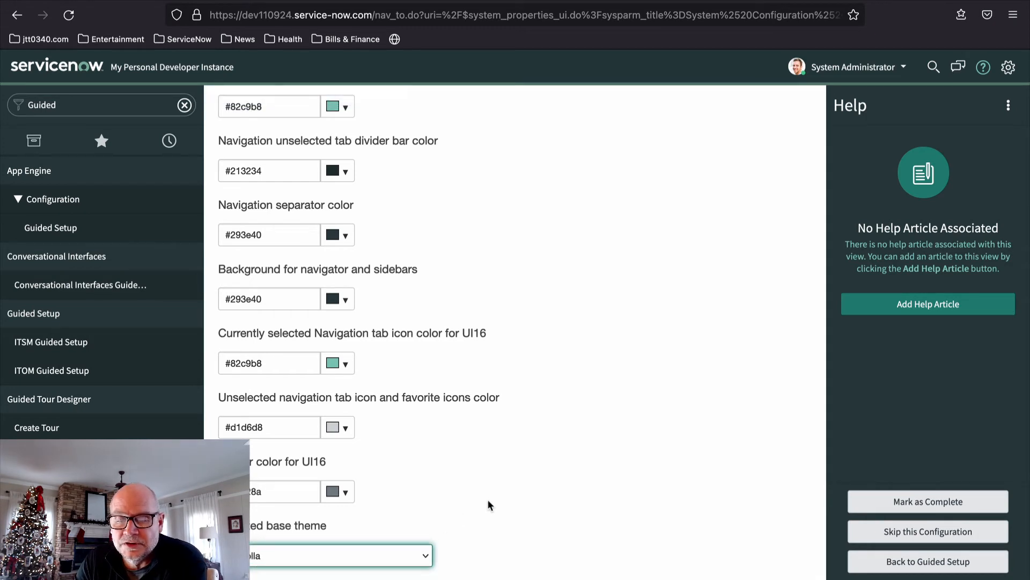
Save the System Configuration properties and mark that task as complete in the guided setup.
{"action": "scroll", "coordinate": [488, 499], "scroll_direction": "up", "scroll_amount": 9}
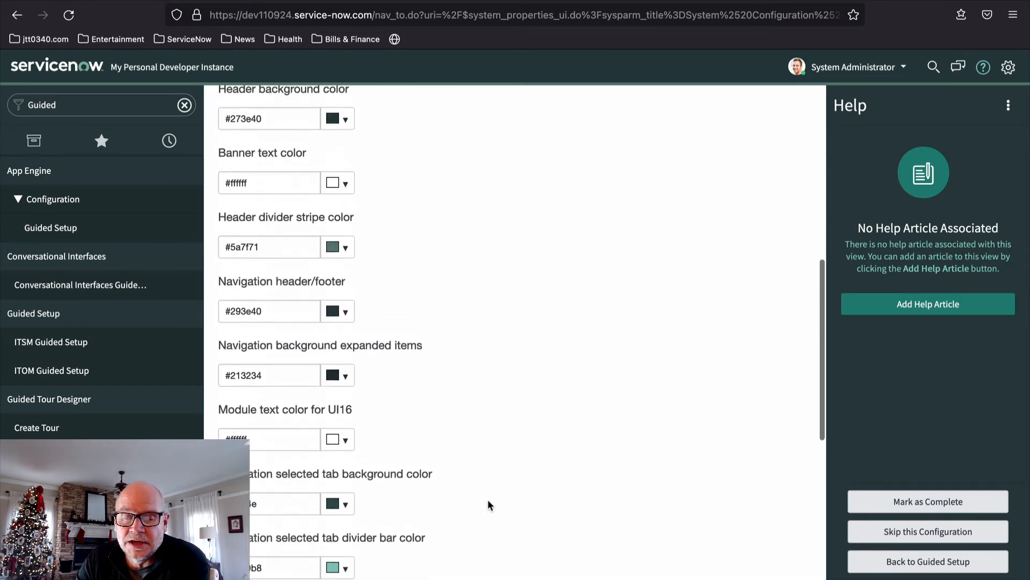
{"action": "scroll", "coordinate": [488, 499], "scroll_direction": "up", "scroll_amount": 10}
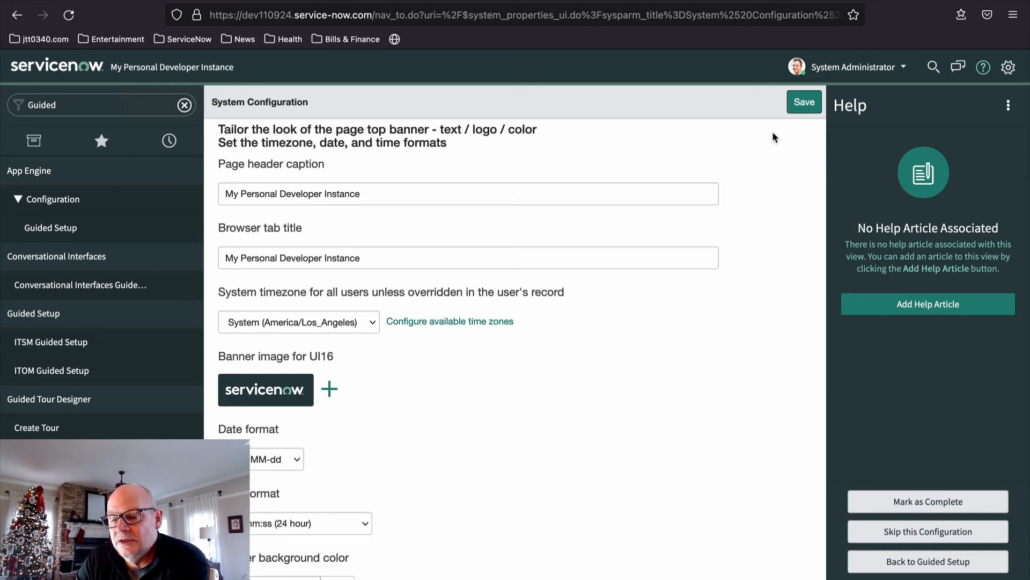
{"action": "left_click", "coordinate": [804, 104]}
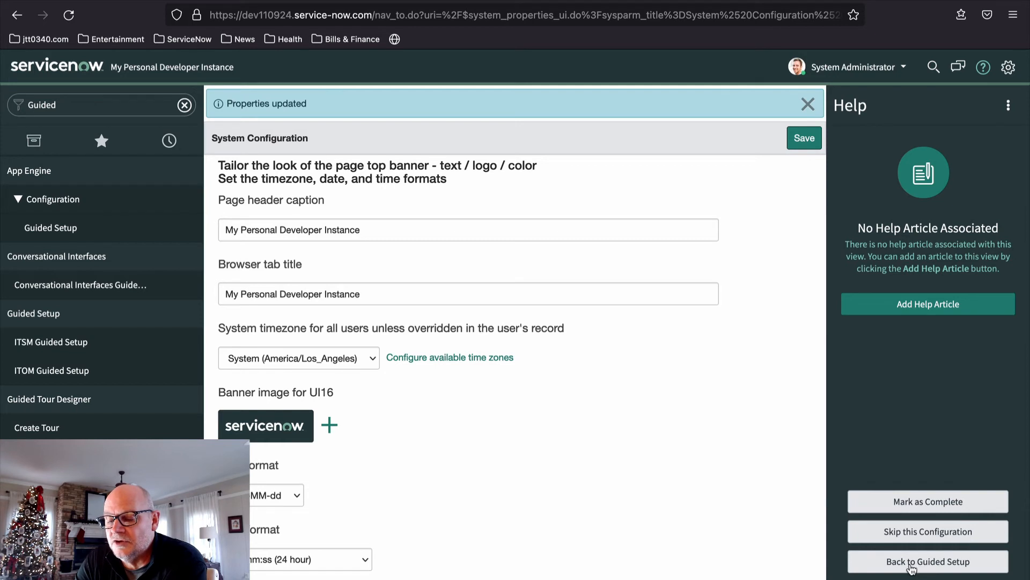
{"action": "left_click", "coordinate": [921, 504]}
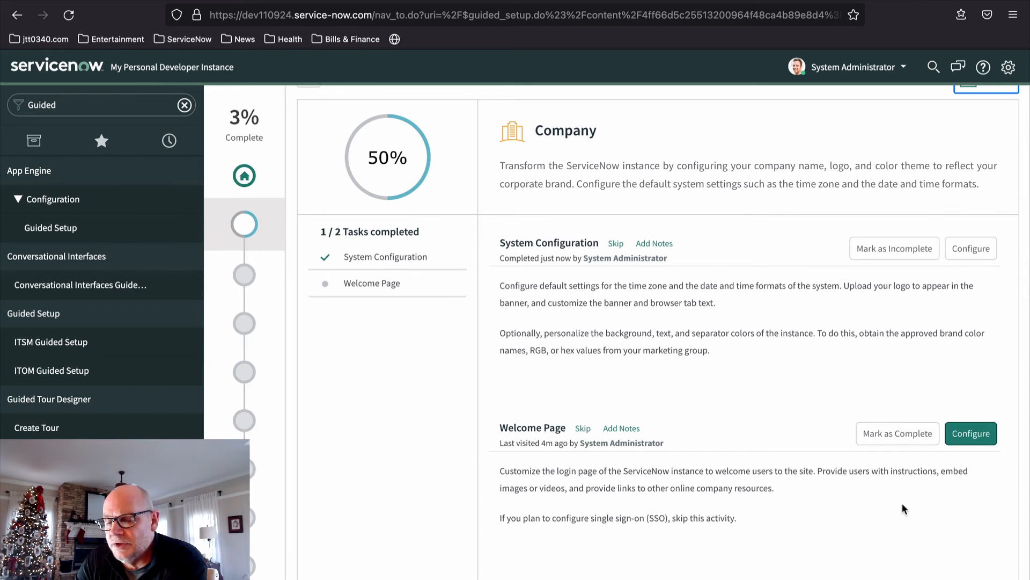
Start configuring the Welcome Page task and create a new section with the short description "My New Welcome Message".
{"action": "left_click", "coordinate": [969, 437]}
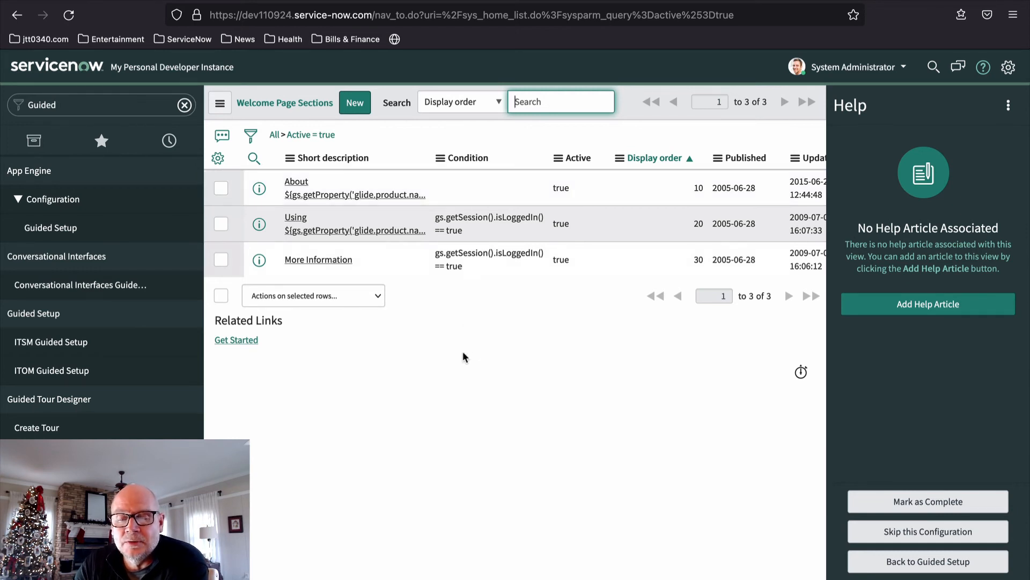
{"action": "left_click", "coordinate": [356, 107]}
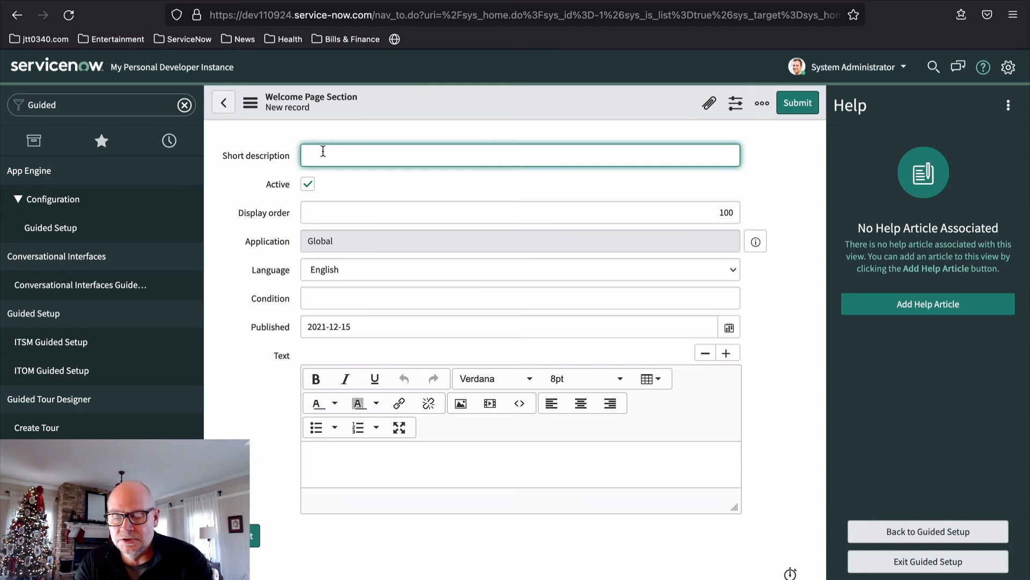
{"action": "type", "text": "My N"}
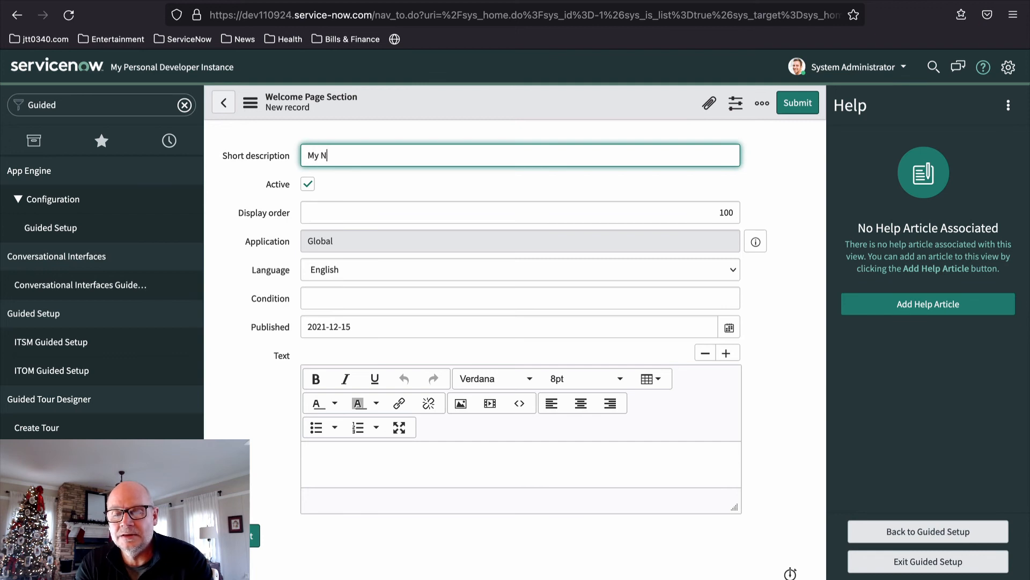
{"action": "type", "text": "ew E="}
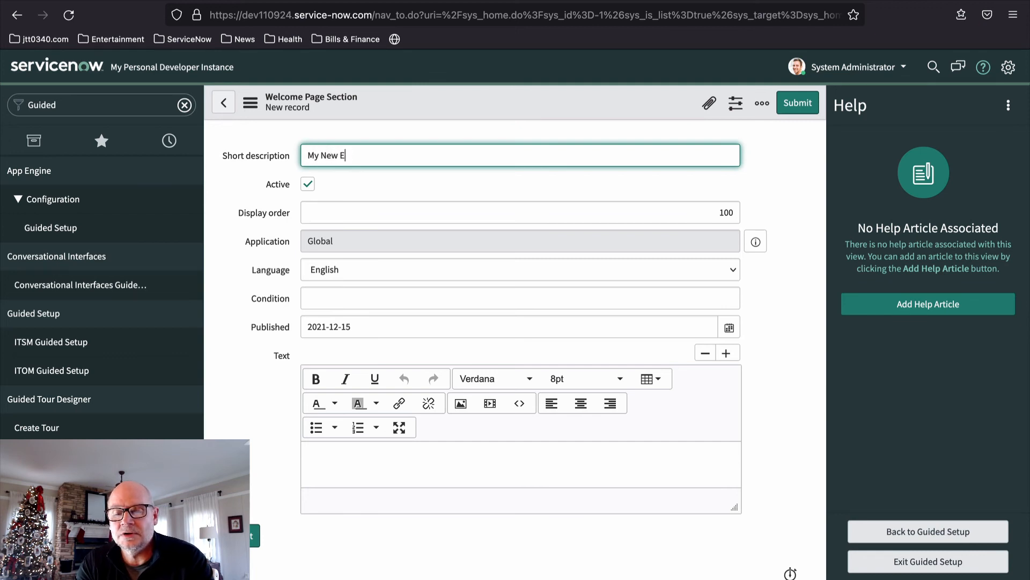
{"action": "key", "text": "BackSpace"}
{"action": "type", "text": "Welcome "}
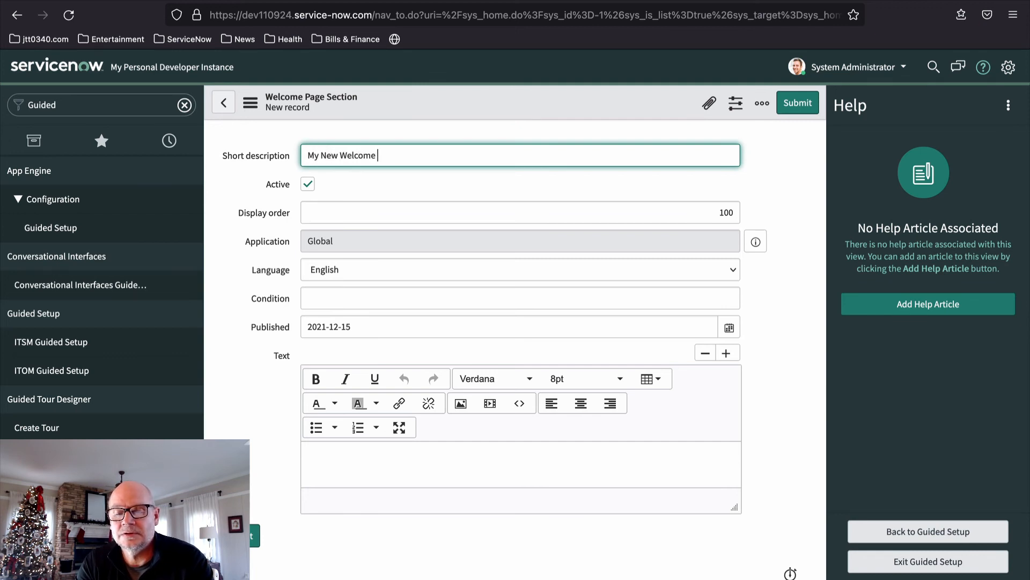
{"action": "type", "text": "Message"}
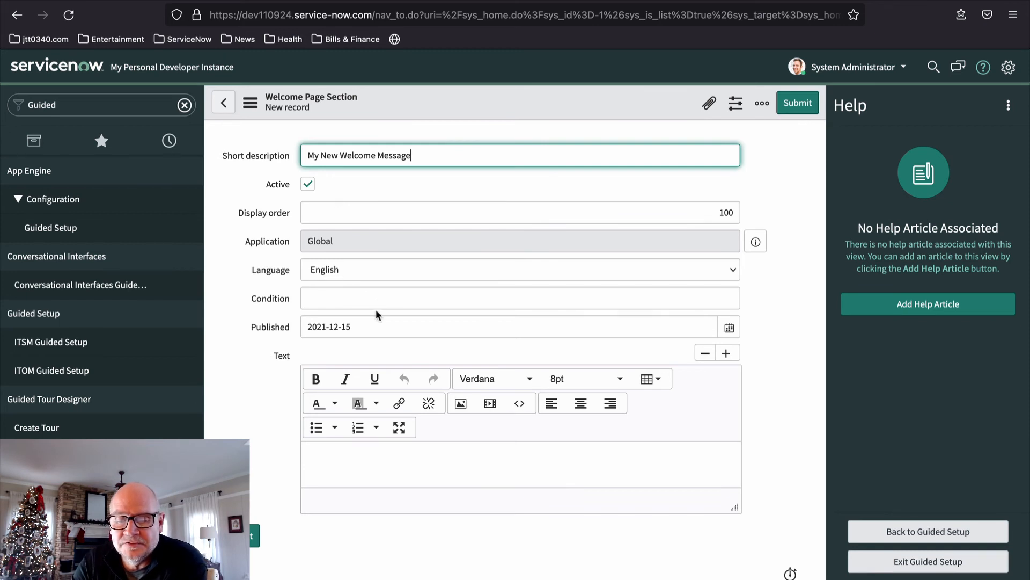
Enter "Welcome to my Personal Developer Instance!" as the body text of the new welcome page section.
{"action": "left_click", "coordinate": [342, 460]}
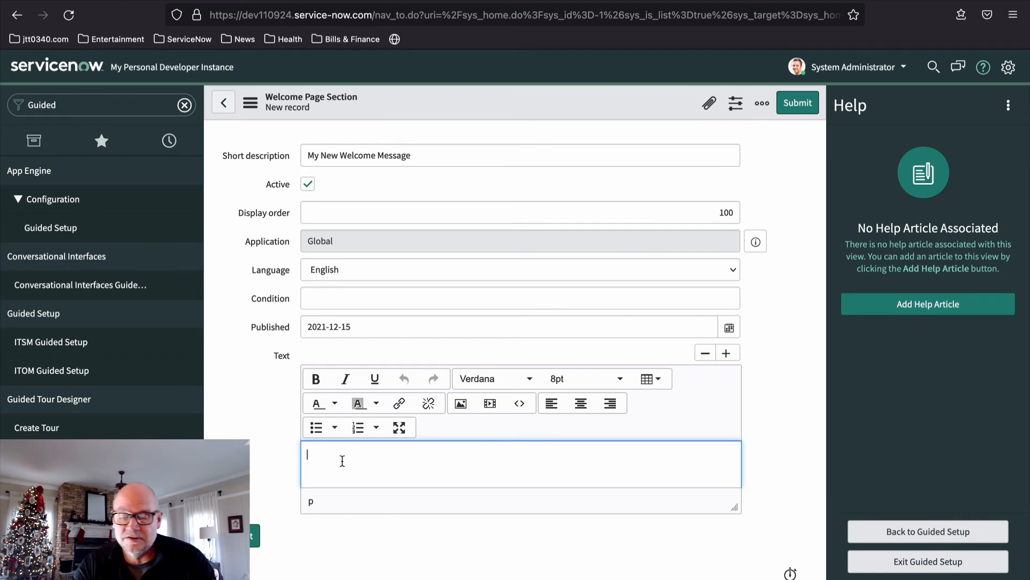
{"action": "type", "text": "Welcom e"}
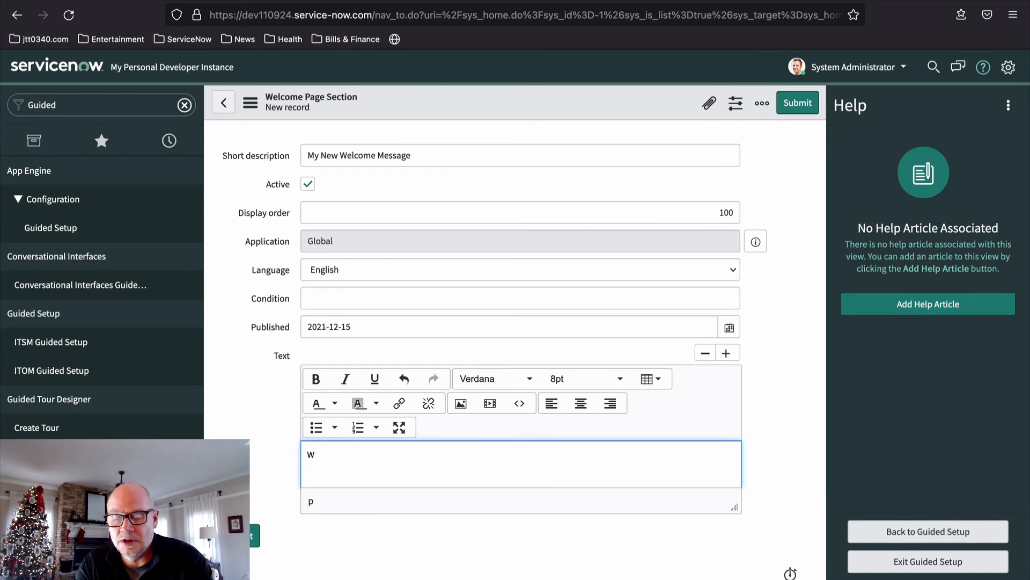
{"action": "key", "text": "BackSpace"}
{"action": "key", "text": "BackSpace"}
{"action": "type", "text": "e to my"}
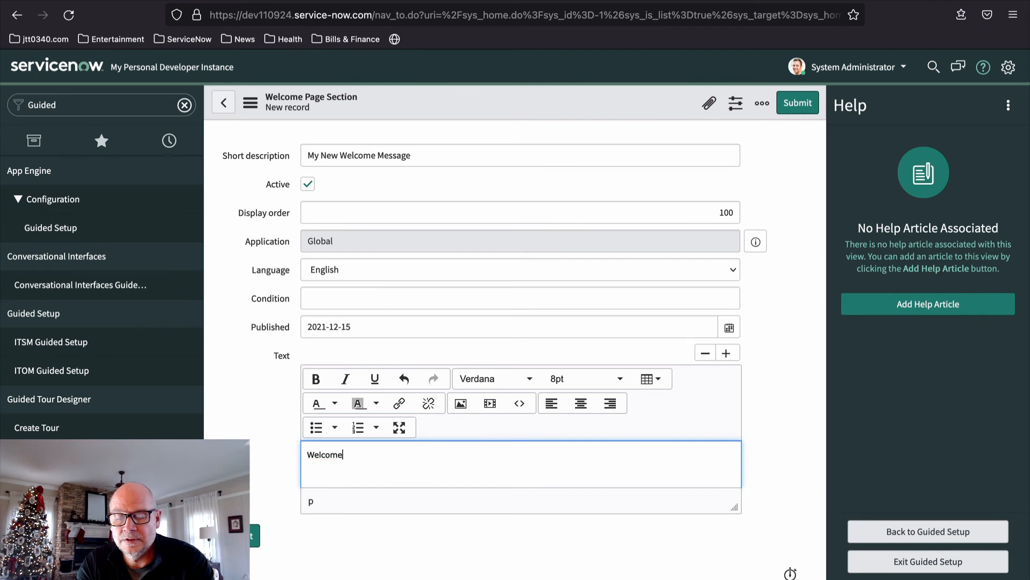
{"action": "type", "text": "Pe"}
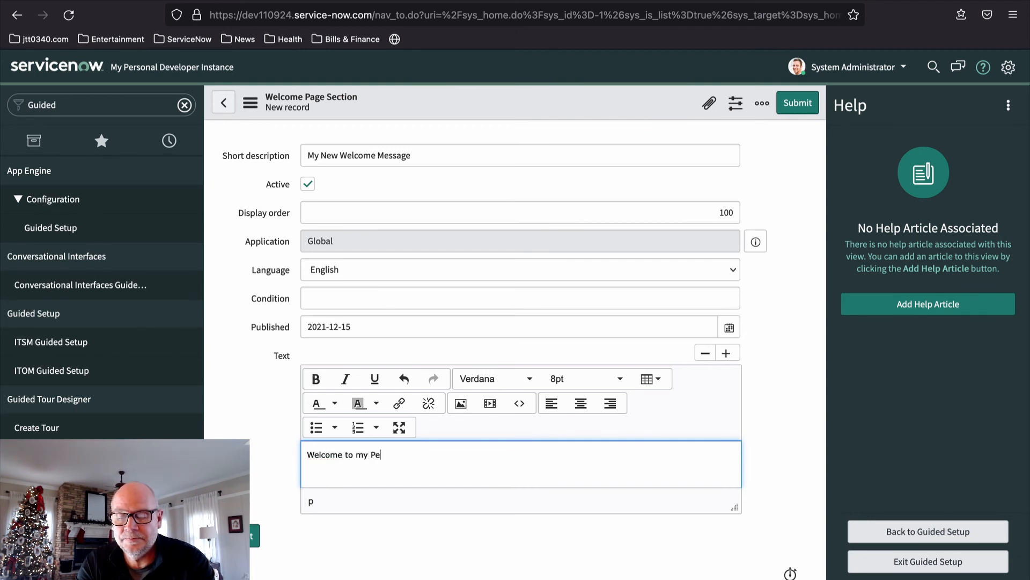
{"action": "type", "text": "rsonal Dev"}
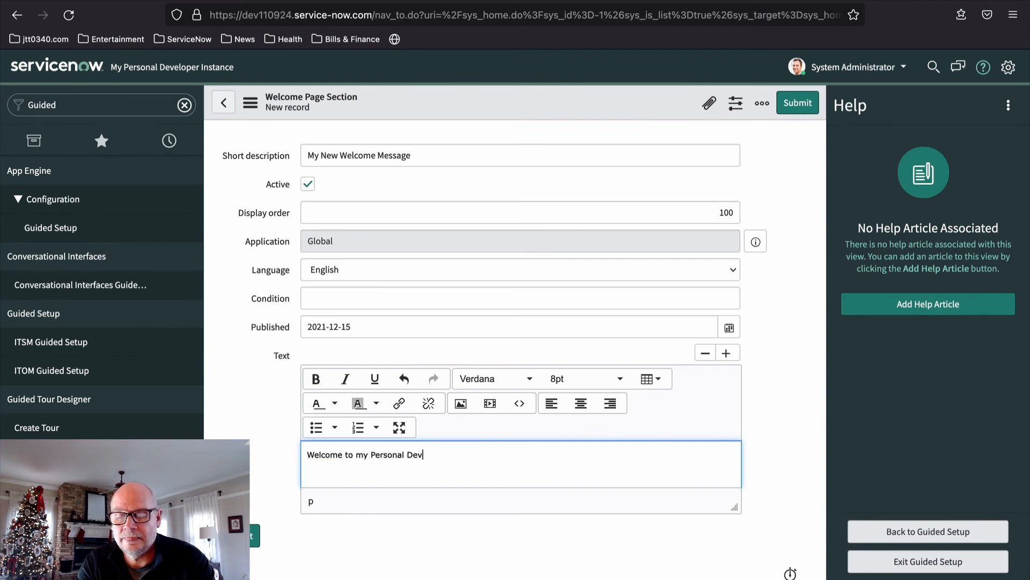
{"action": "type", "text": "eloper Instanc"}
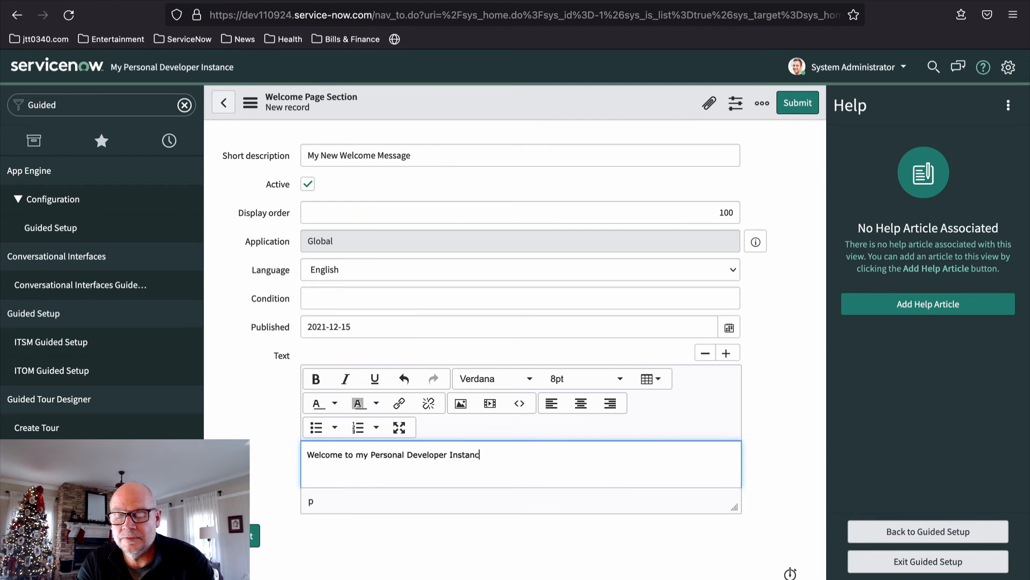
{"action": "type", "text": "e!"}
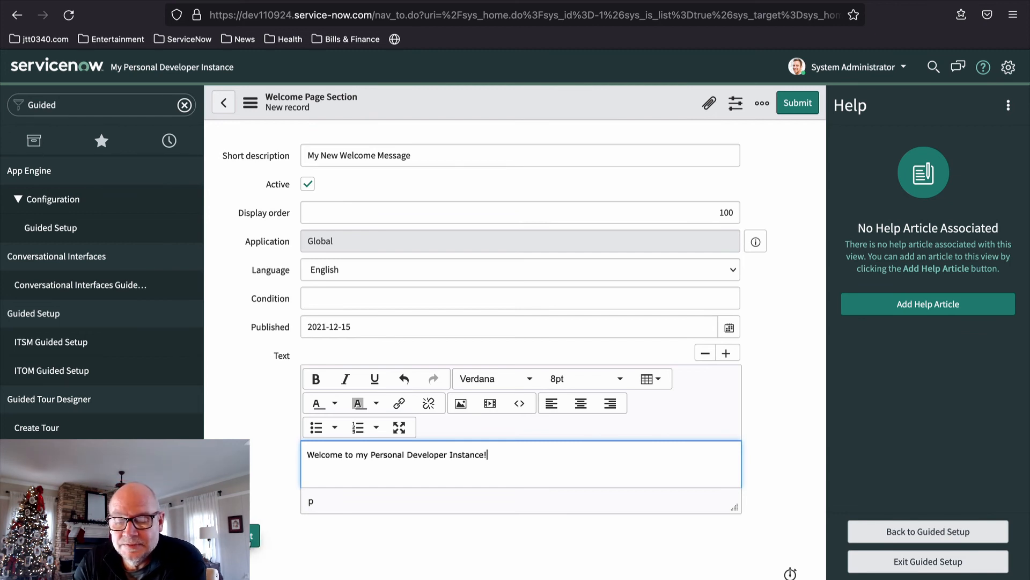
Submit the new welcome page section and mark the Welcome Page task as complete.
{"action": "left_click", "coordinate": [245, 537]}
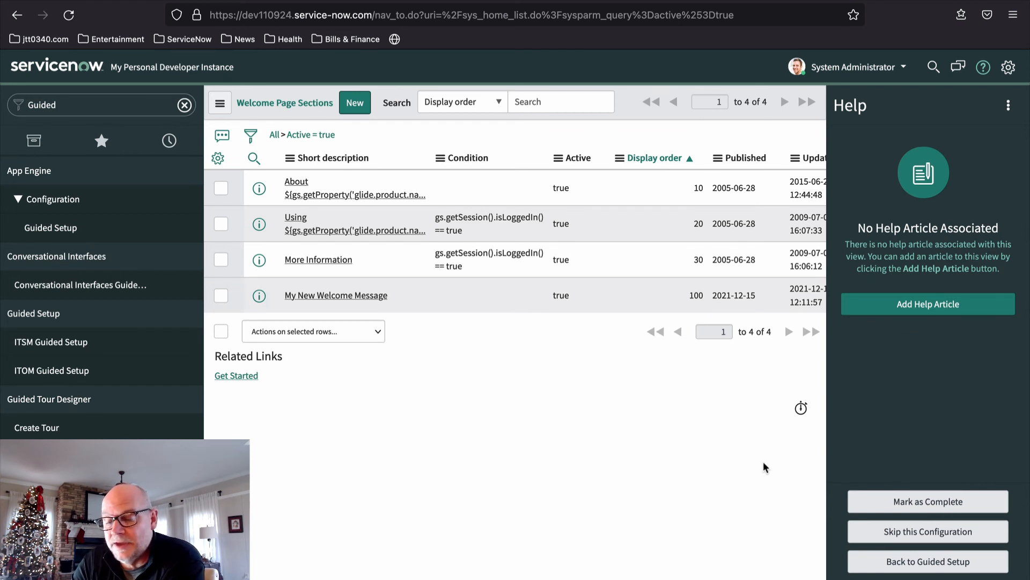
{"action": "left_click", "coordinate": [909, 502]}
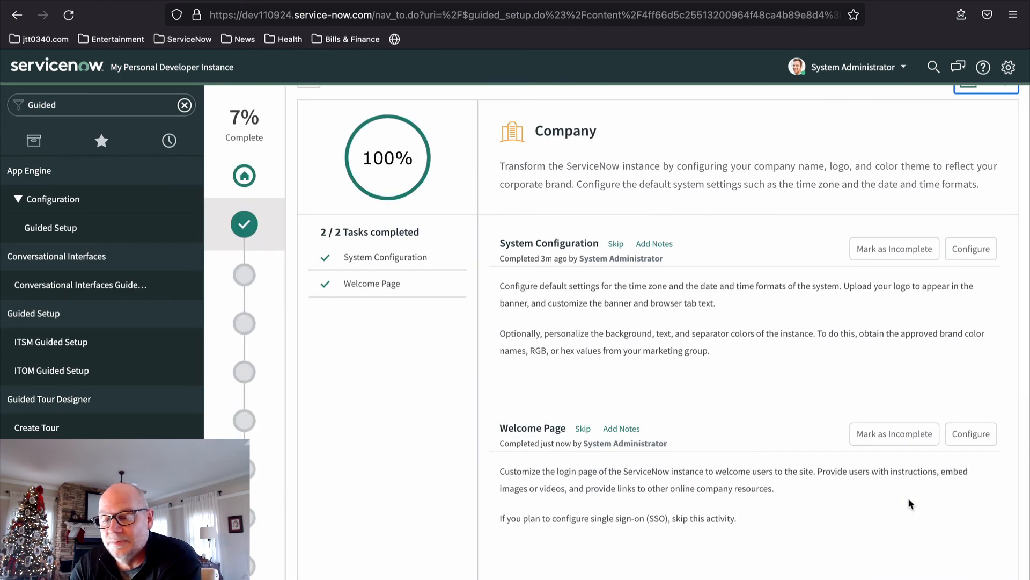
{"action": "scroll", "coordinate": [838, 451], "scroll_direction": "up", "scroll_amount": 2}
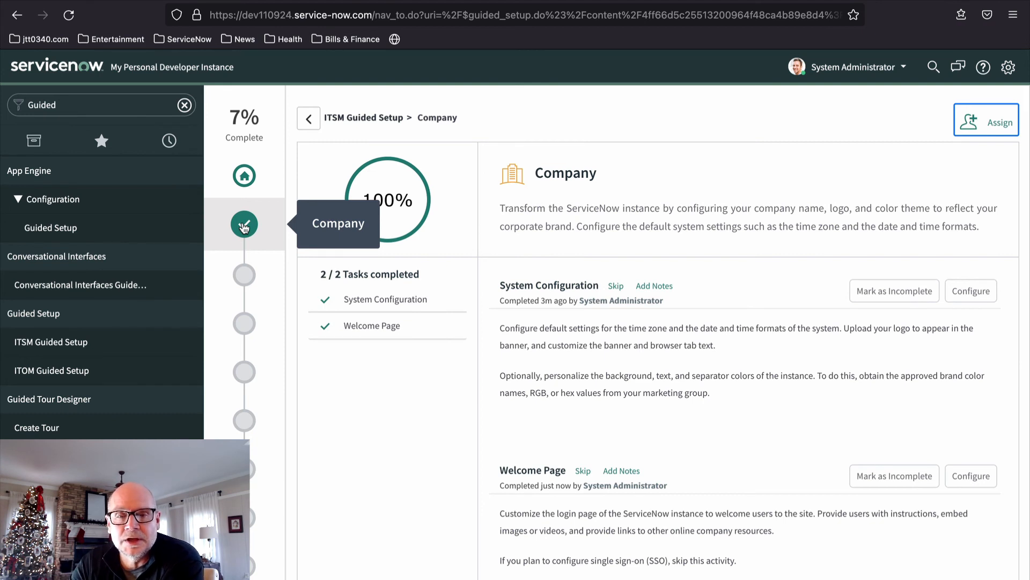
Return to the ITSM Guided Setup overview and look over the Company, Connectivity, Foundation Data and CMDB categories.
{"action": "left_click", "coordinate": [244, 276]}
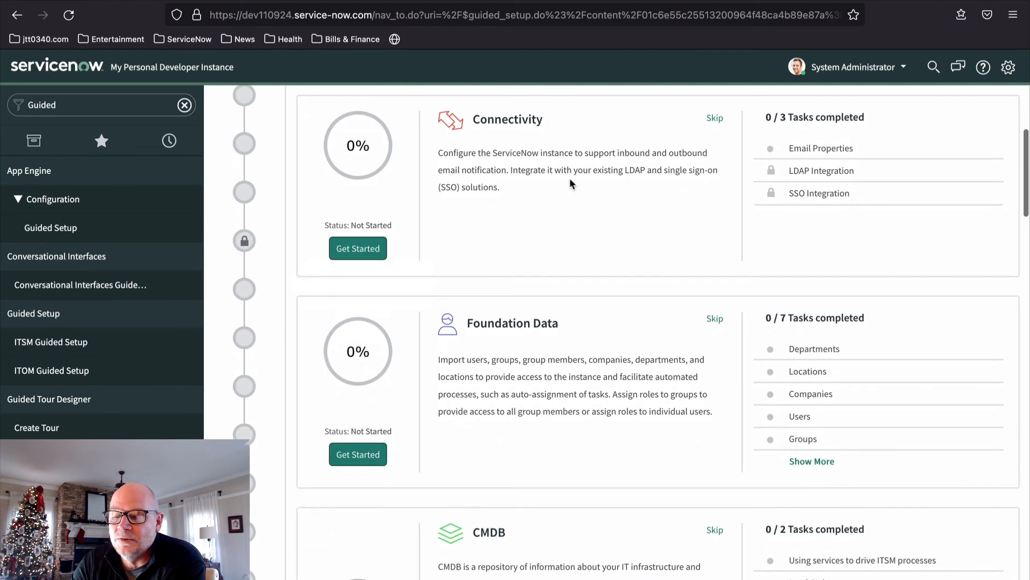
{"action": "scroll", "coordinate": [556, 256], "scroll_direction": "down", "scroll_amount": 4}
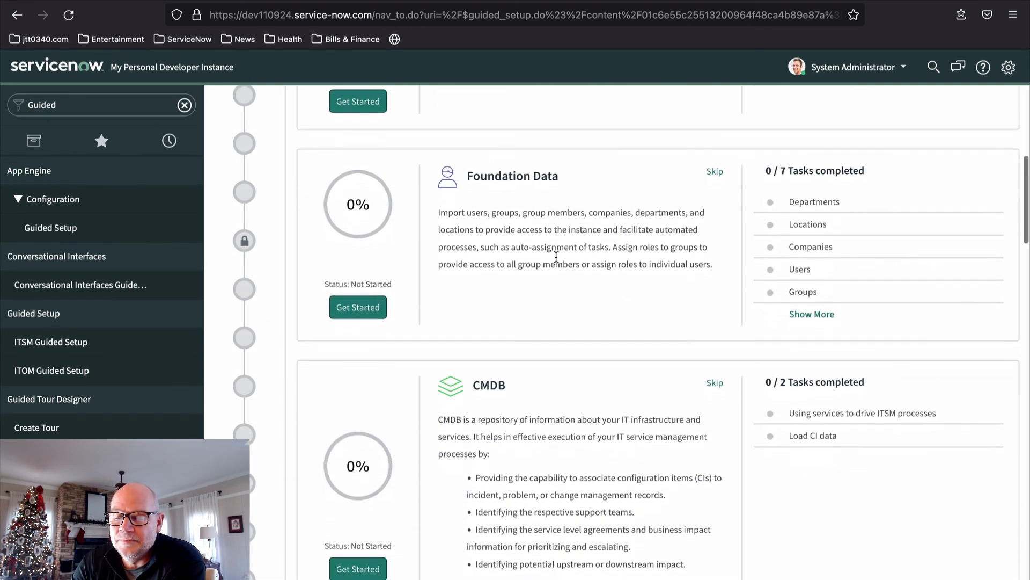
{"action": "scroll", "coordinate": [556, 256], "scroll_direction": "up", "scroll_amount": 10}
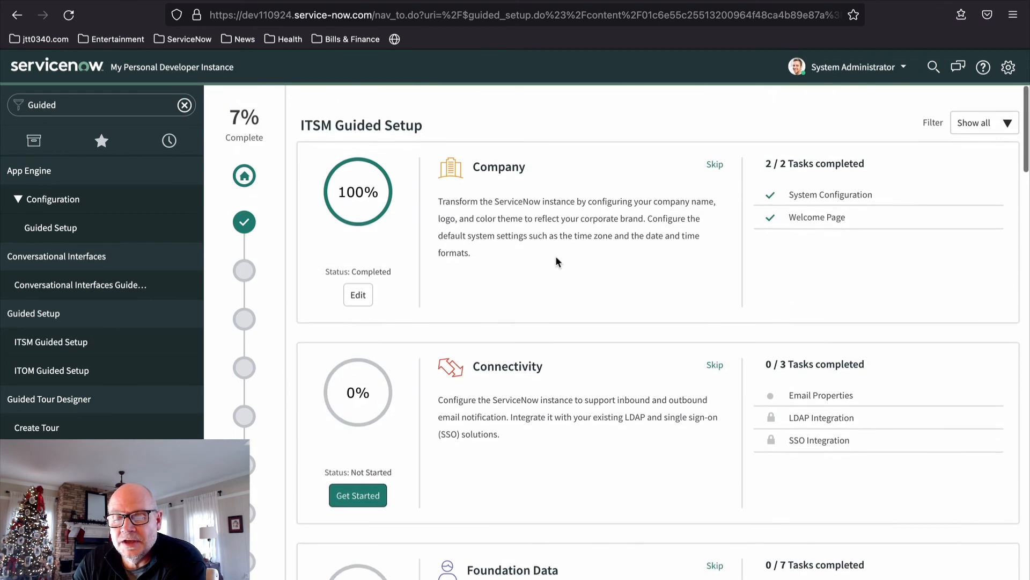